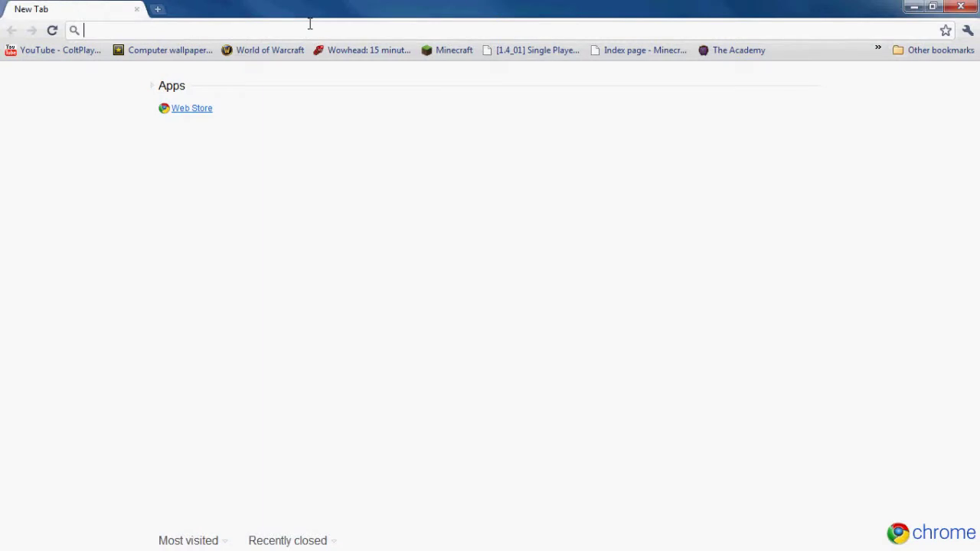
- Search Google for "Mumble" and open the official mumble.sourceforge.net site from the results
{"action": "type", "text": "google.com"}
{"action": "key", "text": "Return"}
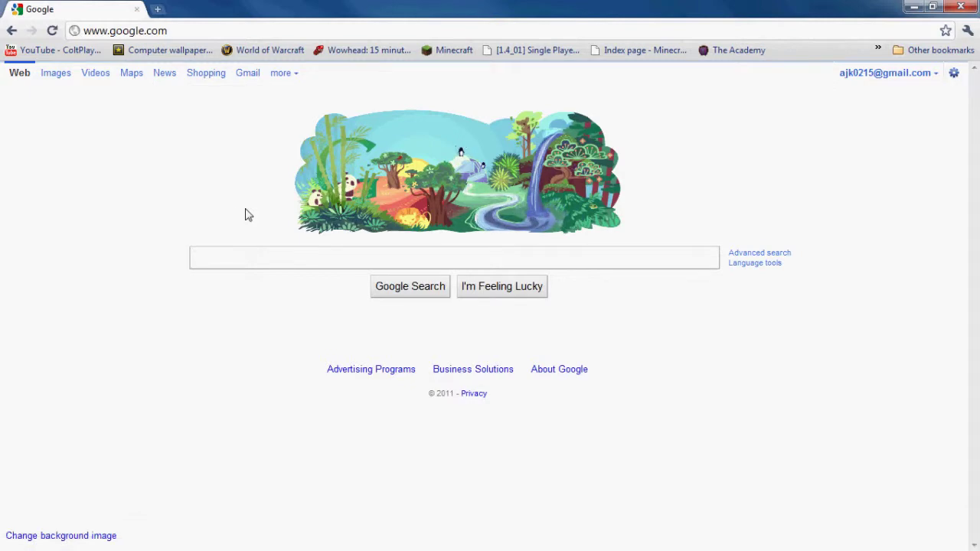
{"action": "type", "text": "Mumble"}
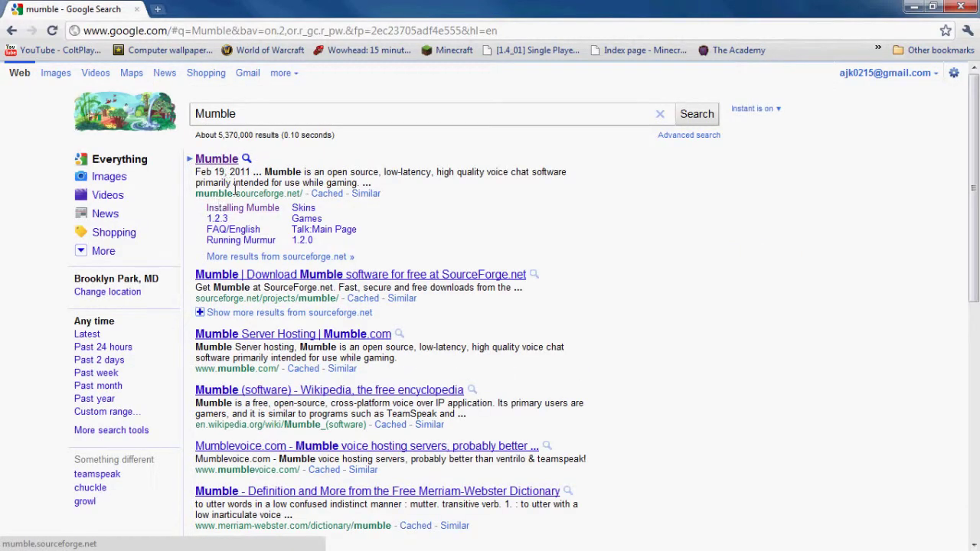
{"action": "left_click", "coordinate": [217, 163]}
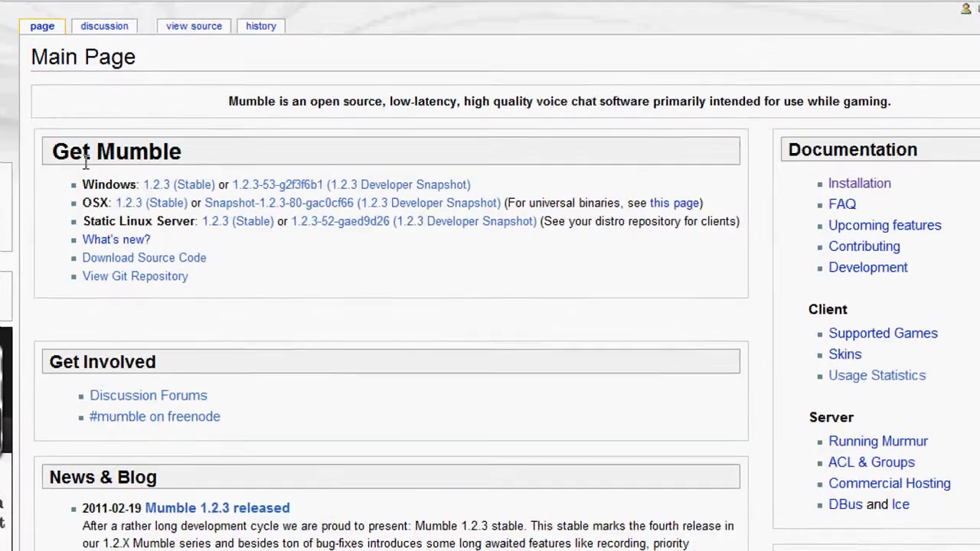
- Examine the Windows, OSX and Static Linux Server download options under Get Mumble
{"action": "left_click_drag", "start_coordinate": [146, 178], "coordinate": [250, 180]}
{"action": "left_click", "coordinate": [262, 192]}
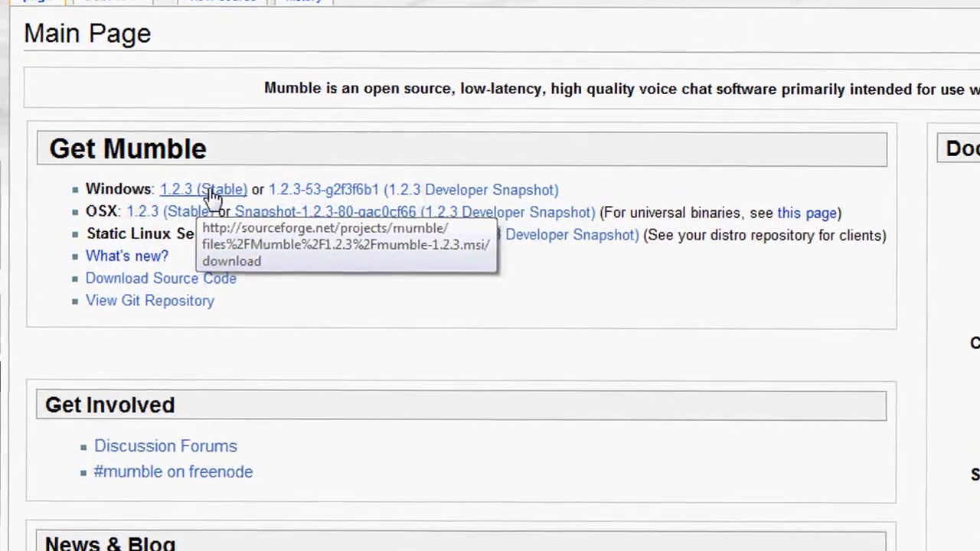
{"action": "left_click_drag", "start_coordinate": [108, 212], "coordinate": [84, 211]}
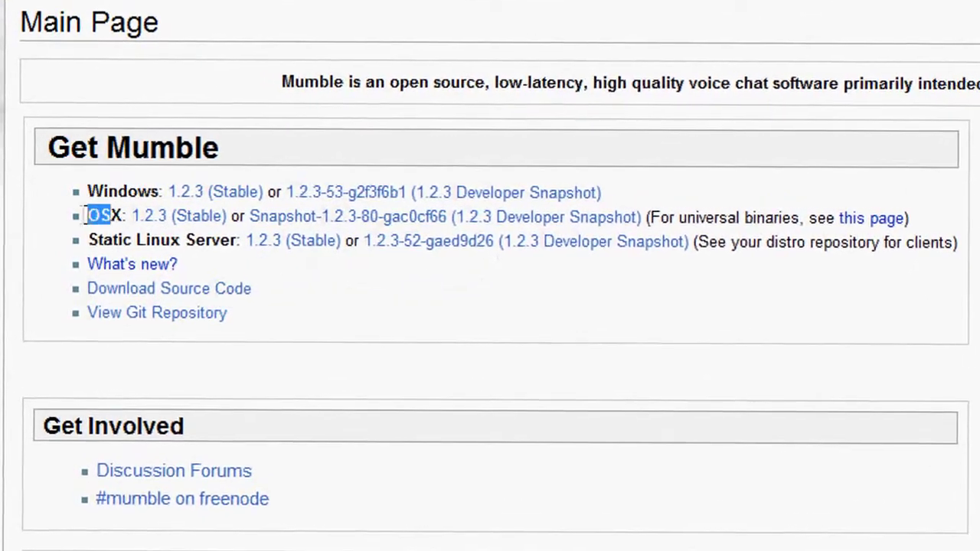
{"action": "left_click", "coordinate": [84, 217]}
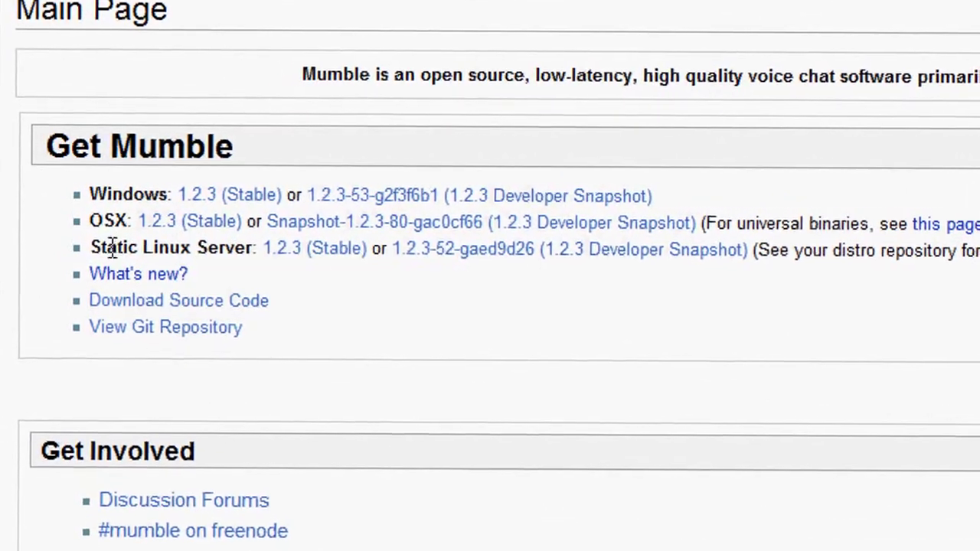
{"action": "left_click_drag", "start_coordinate": [111, 247], "coordinate": [247, 250]}
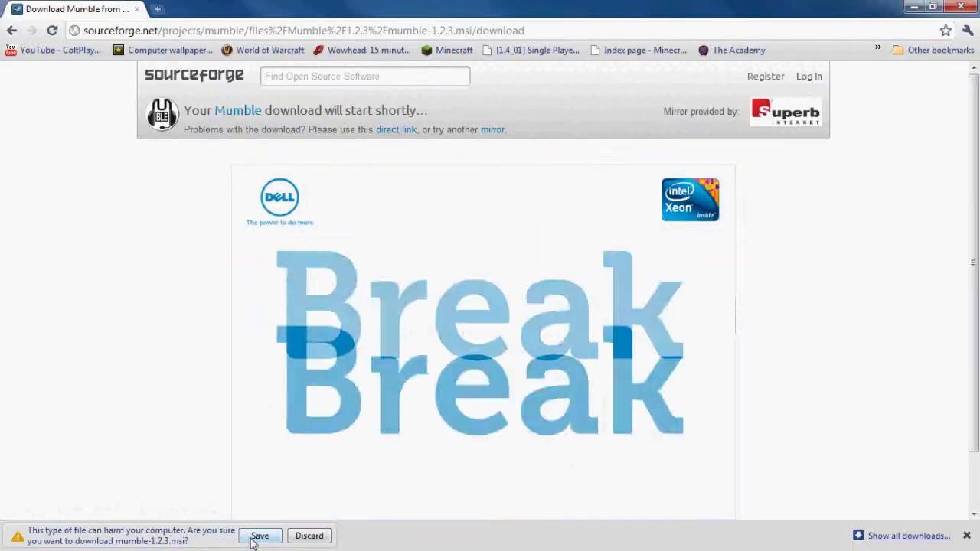
- Save the mumble-1.2.3.msi installer and pause its download, checking the full downloads list
{"action": "left_click", "coordinate": [251, 539]}
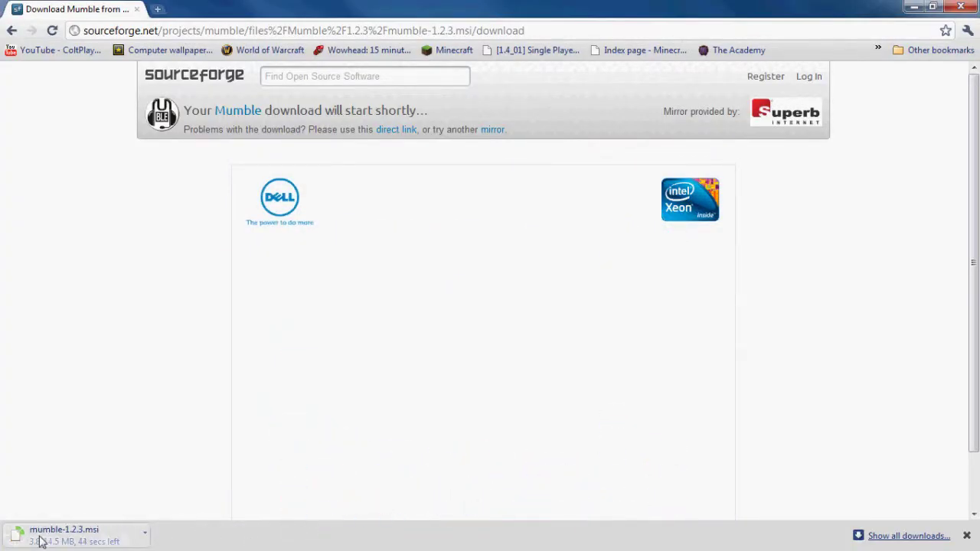
{"action": "left_click", "coordinate": [146, 537]}
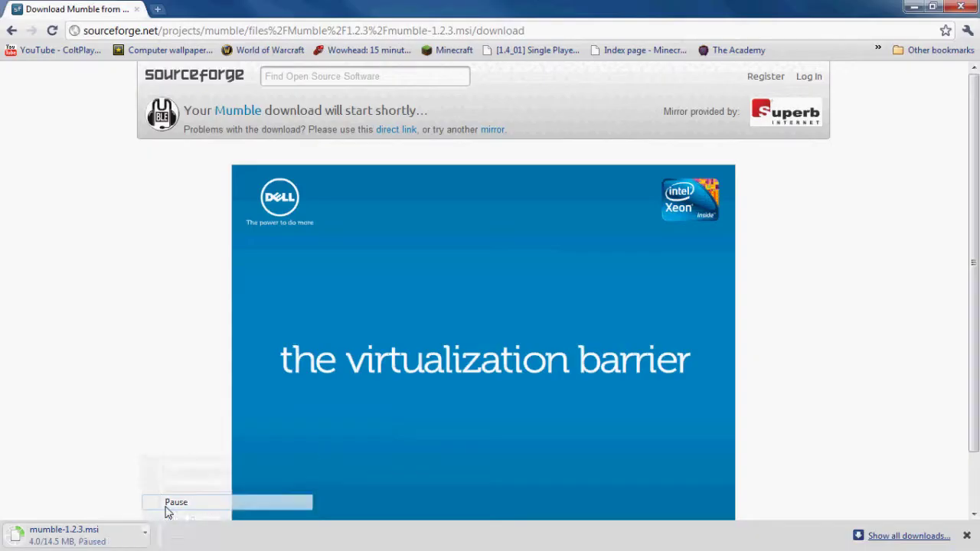
{"action": "left_click", "coordinate": [375, 450]}
{"action": "left_click", "coordinate": [893, 537]}
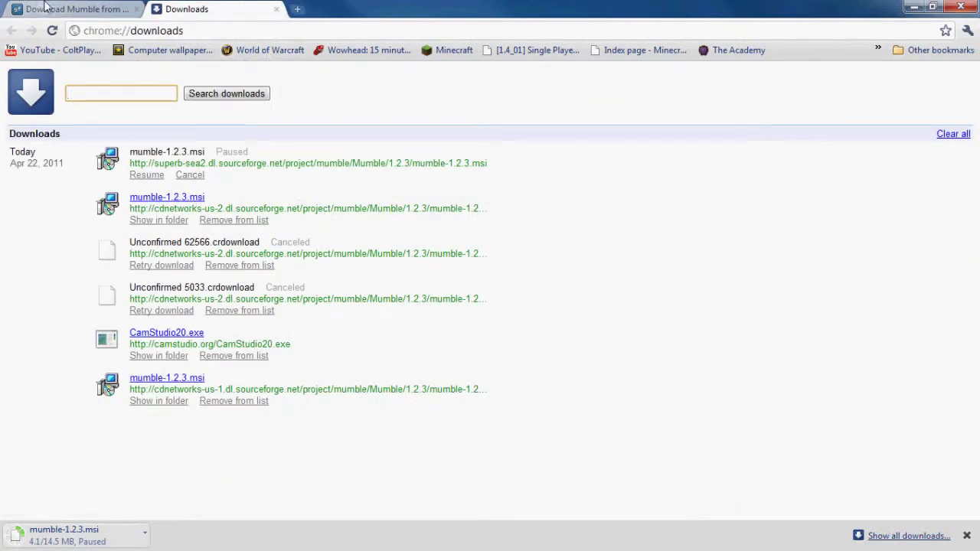
{"action": "left_click", "coordinate": [32, 9]}
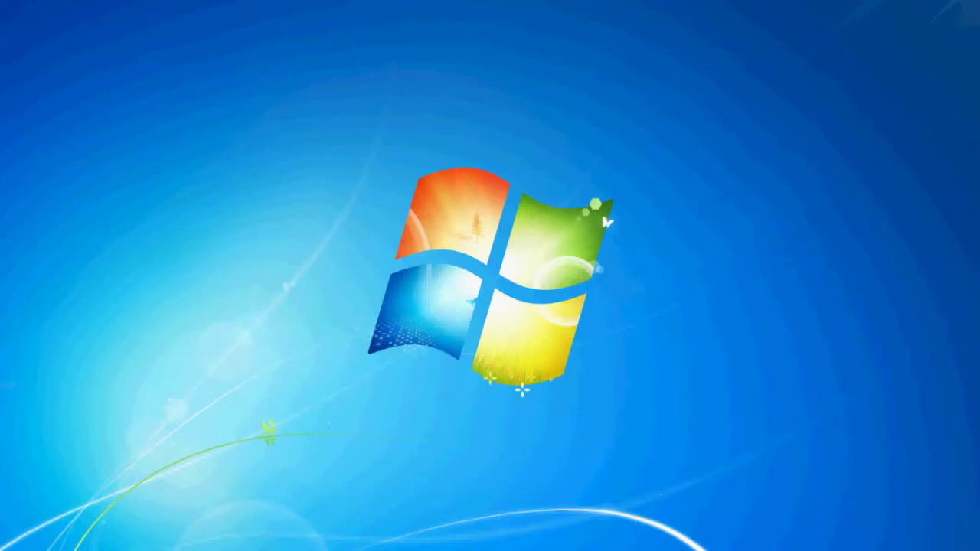
- Move the mumble-1.2.3 installer to a free spot on the desktop and launch its installation
{"action": "left_click_drag", "start_coordinate": [283, 48], "coordinate": [254, 256]}
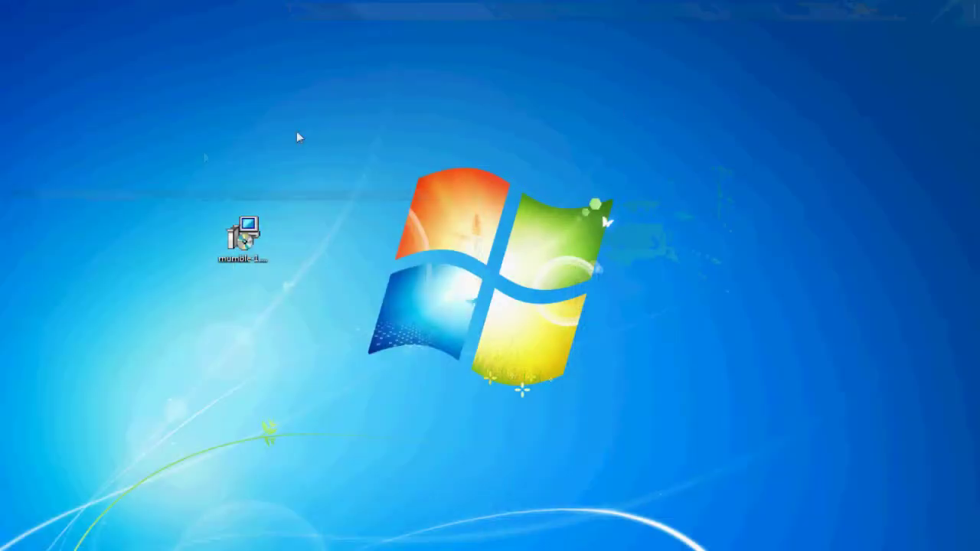
{"action": "left_click_drag", "start_coordinate": [237, 222], "coordinate": [127, 279]}
{"action": "right_click", "coordinate": [135, 318]}
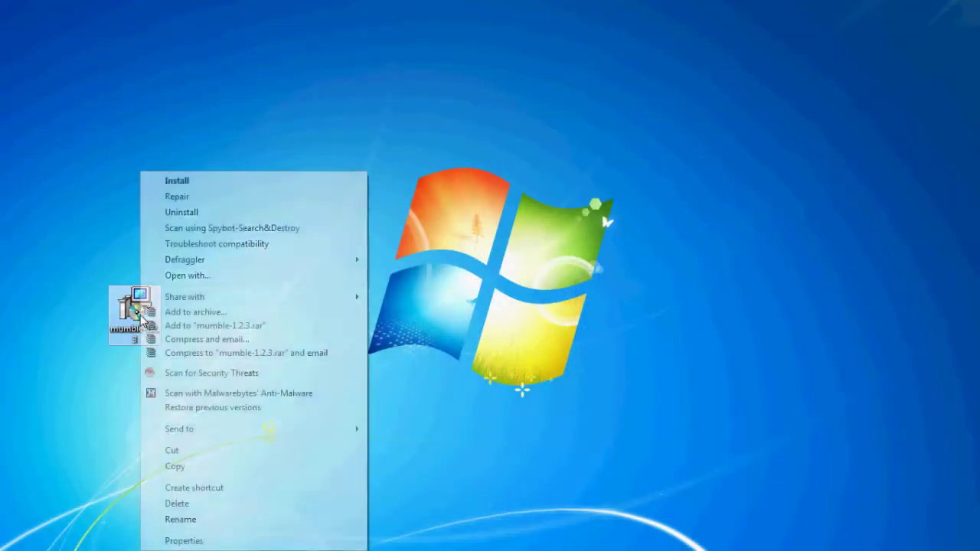
{"action": "left_click", "coordinate": [134, 318]}
{"action": "right_click", "coordinate": [136, 316]}
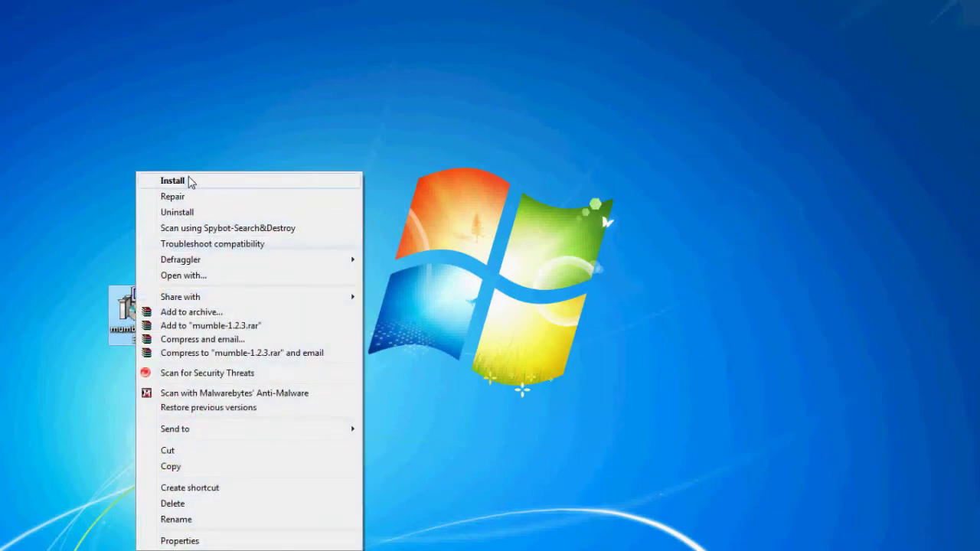
{"action": "left_click", "coordinate": [205, 185]}
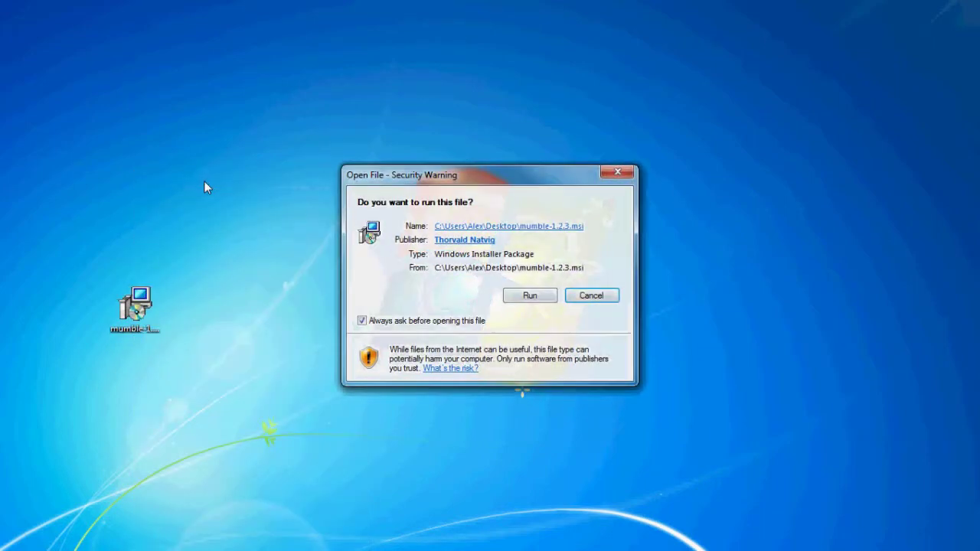
{"action": "left_click_drag", "start_coordinate": [413, 174], "coordinate": [386, 174]}
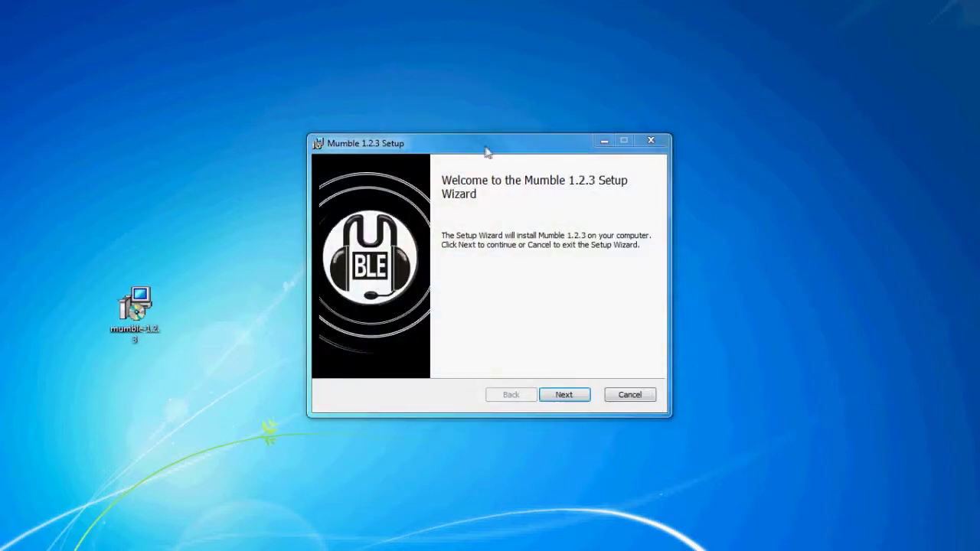
- Go past the Mumble 1.2.3 setup welcome page and accept the terms of the license agreement
{"action": "left_click_drag", "start_coordinate": [470, 138], "coordinate": [457, 142]}
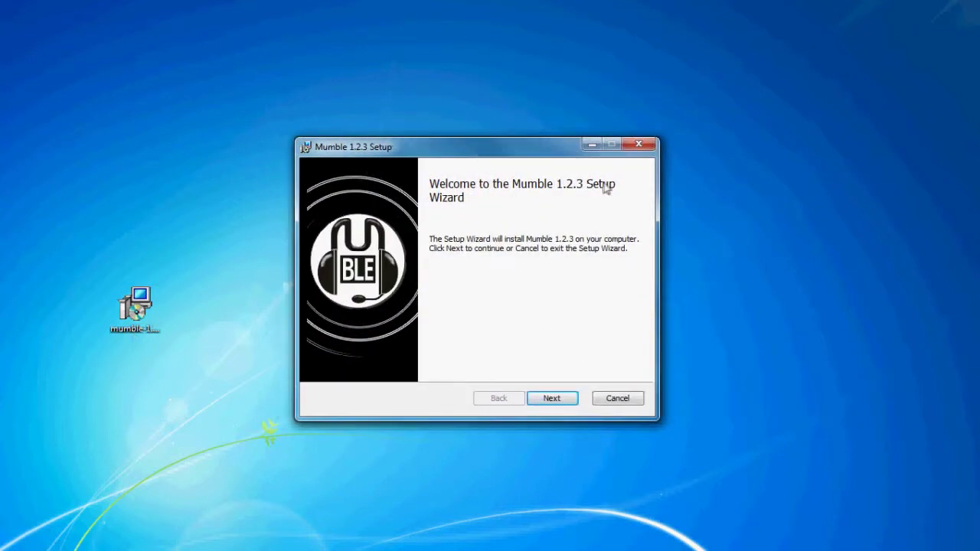
{"action": "left_click", "coordinate": [552, 398]}
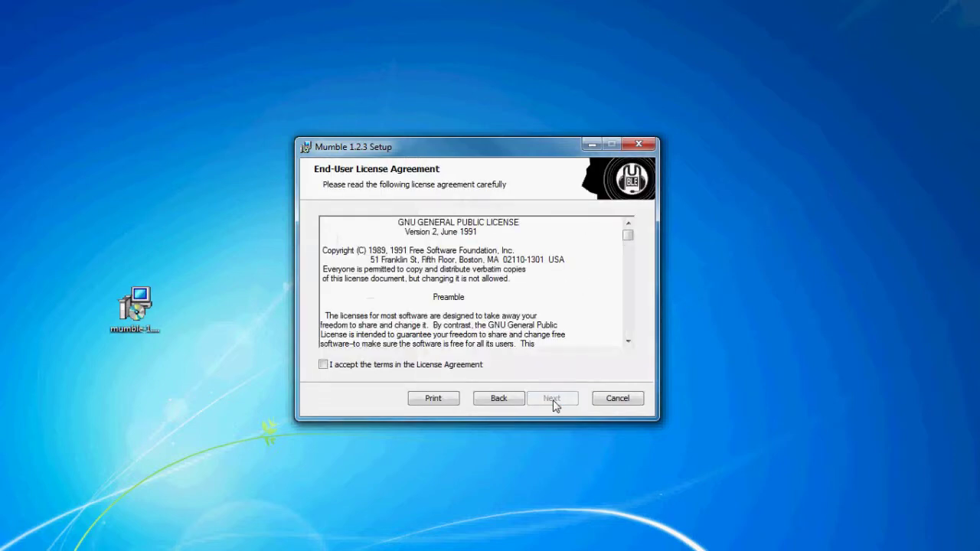
{"action": "left_click", "coordinate": [378, 365]}
{"action": "left_click_drag", "start_coordinate": [628, 235], "coordinate": [628, 336]}
{"action": "left_click", "coordinate": [546, 399]}
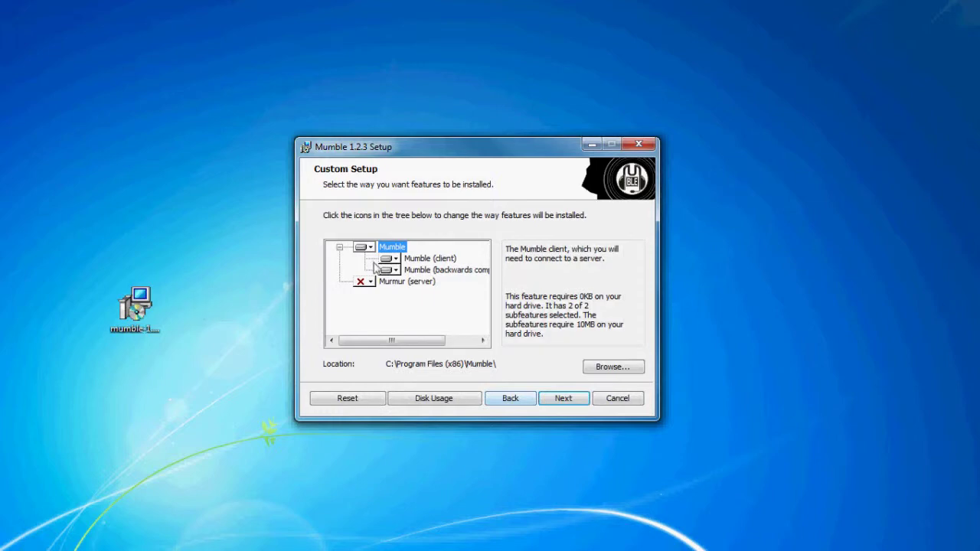
- Install Mumble with the default features in C:\Program Files (x86)\Mumble\ and finish the setup without starting the program
{"action": "left_click", "coordinate": [617, 371]}
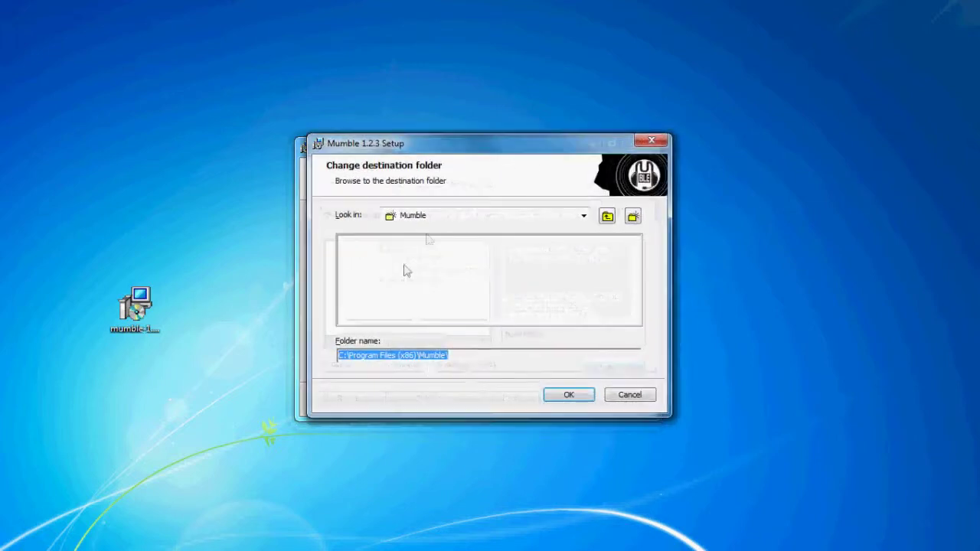
{"action": "left_click", "coordinate": [565, 394]}
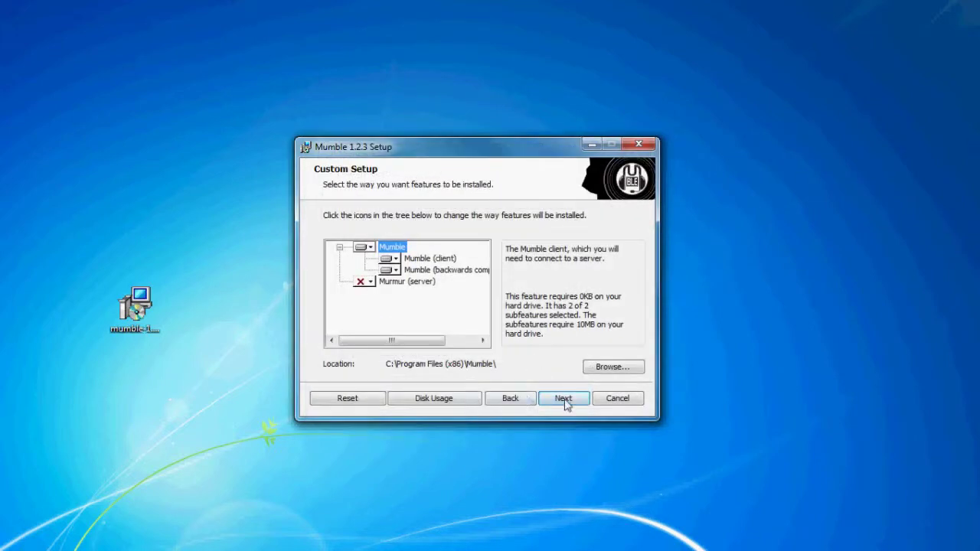
{"action": "left_click", "coordinate": [563, 398]}
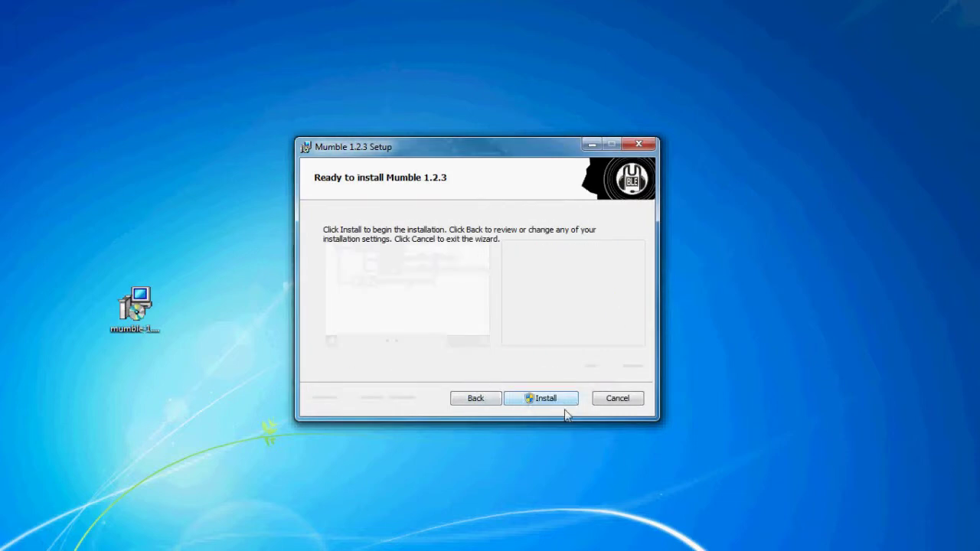
{"action": "left_click", "coordinate": [540, 398]}
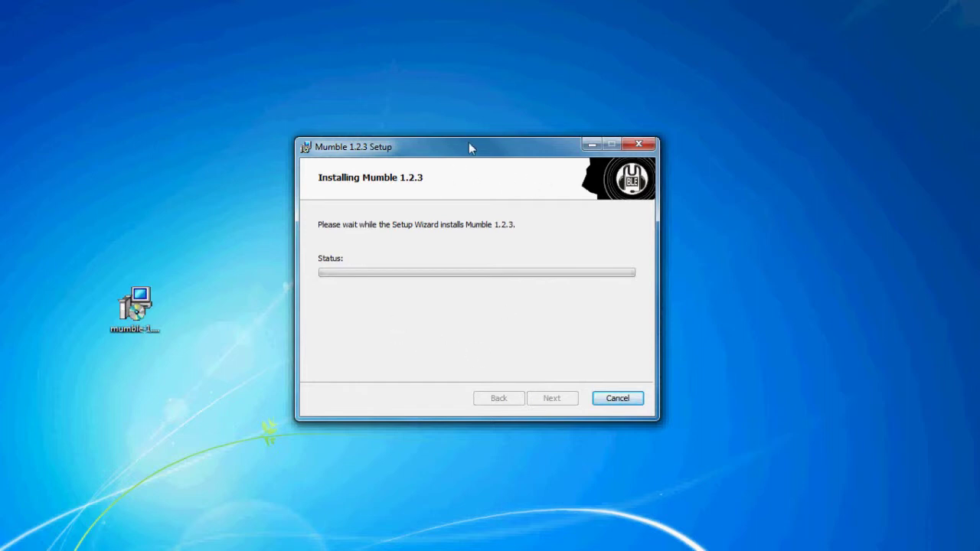
{"action": "left_click_drag", "start_coordinate": [470, 147], "coordinate": [336, 142]}
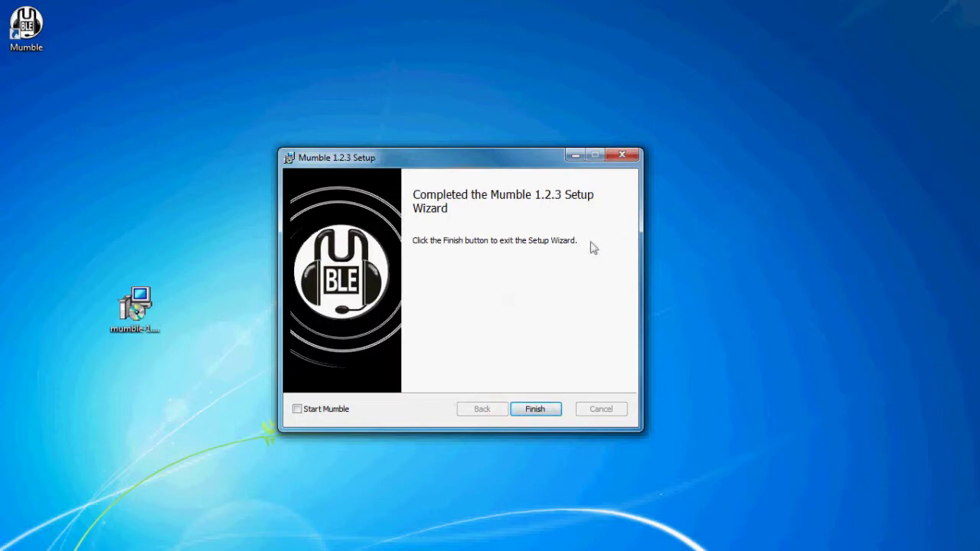
{"action": "left_click", "coordinate": [547, 415]}
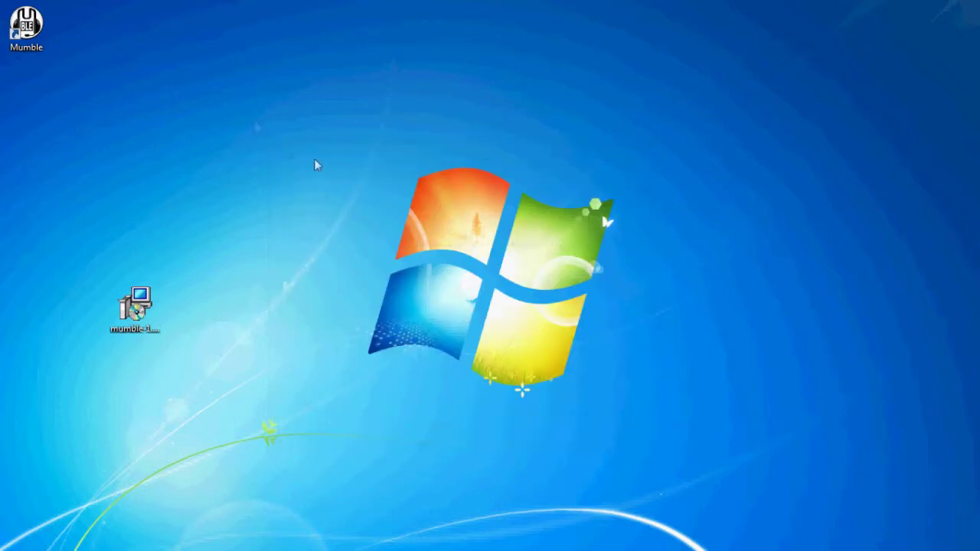
- Launch Mumble, dismiss the server connection window without connecting, and open the Audio Wizard
{"action": "left_click", "coordinate": [27, 29]}
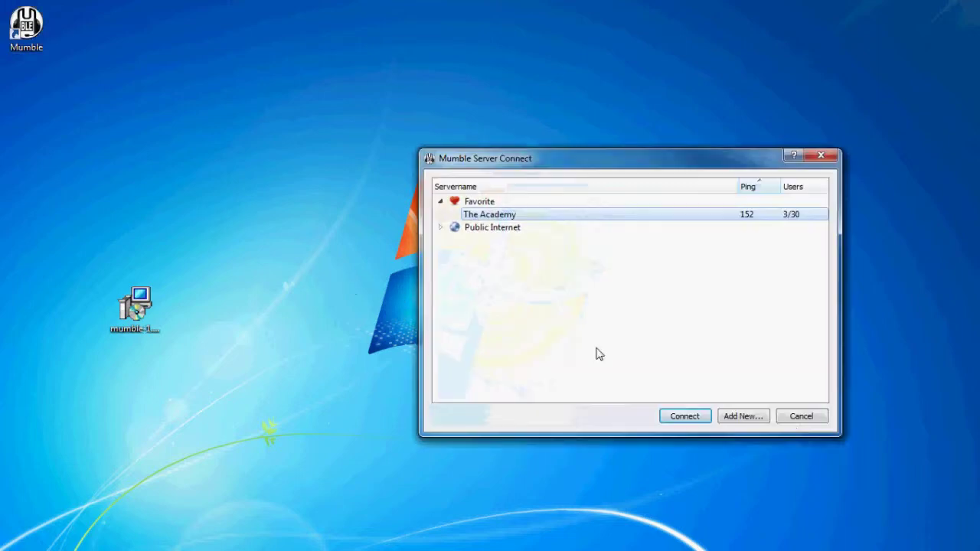
{"action": "left_click", "coordinate": [796, 417]}
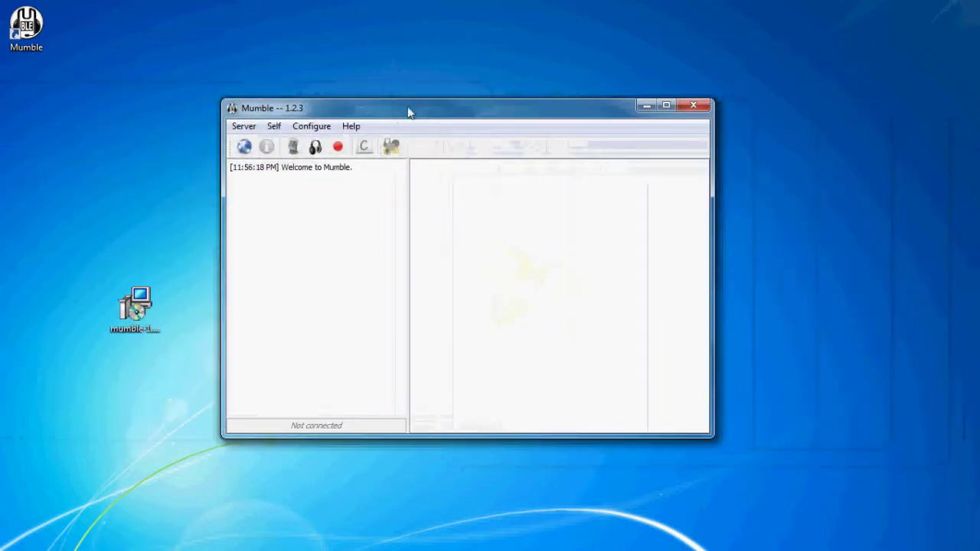
{"action": "left_click", "coordinate": [307, 126]}
{"action": "left_click", "coordinate": [337, 158]}
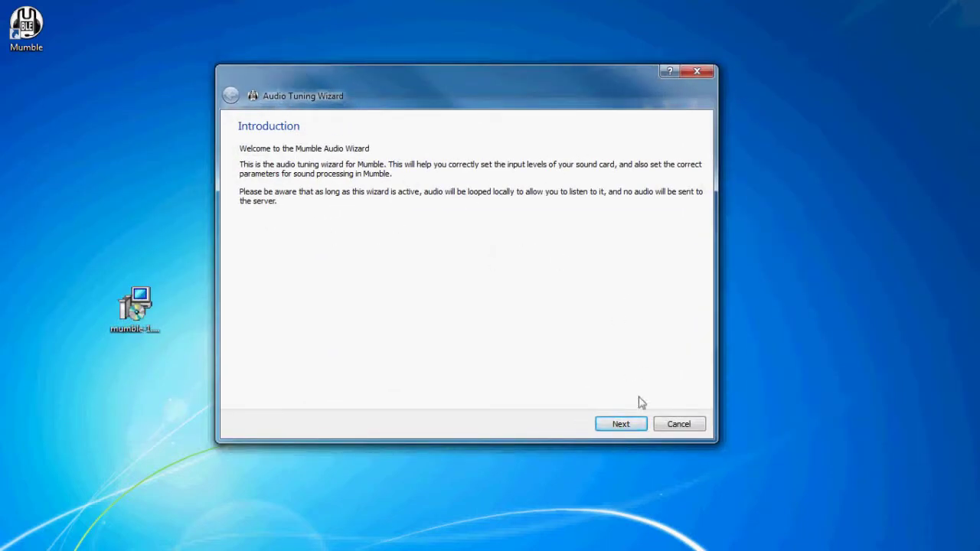
- Select Headset Microphone (Logitech USB Headset) as input device and Headset Earphone (Logitech USB Headset) as output device
{"action": "left_click", "coordinate": [621, 423]}
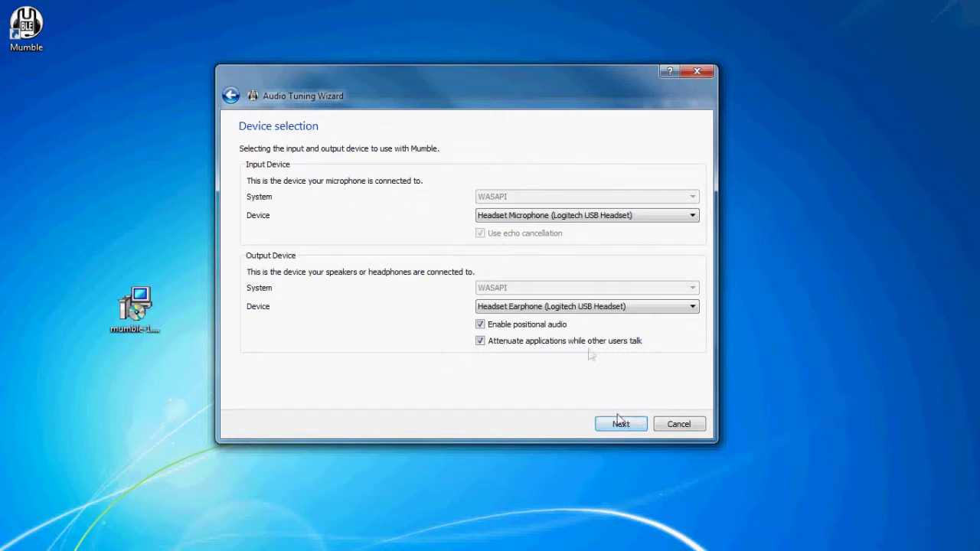
{"action": "left_click", "coordinate": [570, 216]}
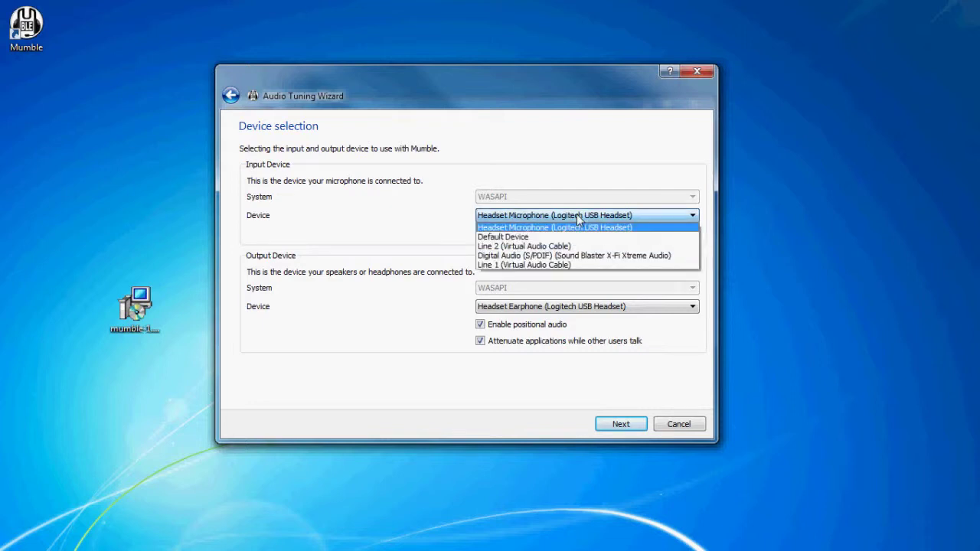
{"action": "left_click", "coordinate": [581, 226]}
{"action": "left_click", "coordinate": [585, 306]}
{"action": "left_click", "coordinate": [586, 318]}
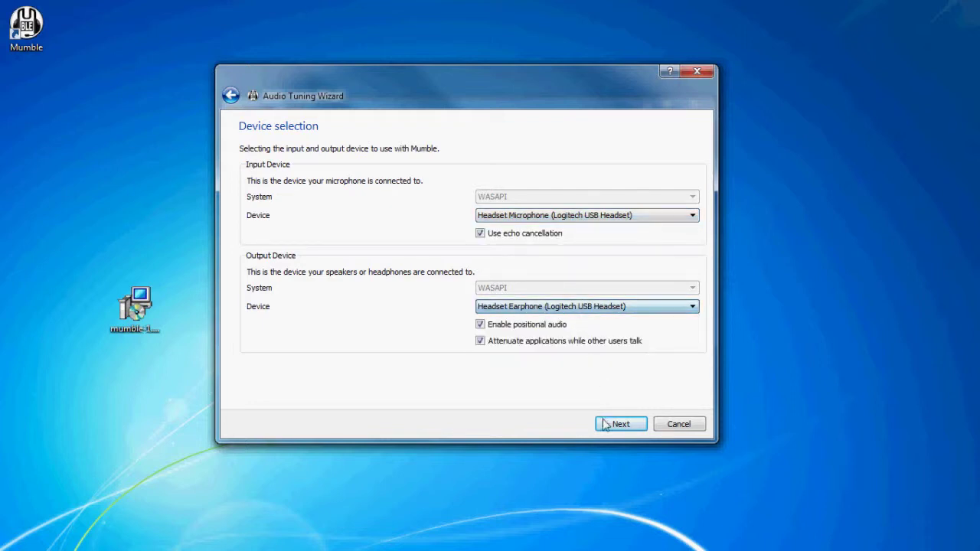
{"action": "left_click", "coordinate": [617, 428]}
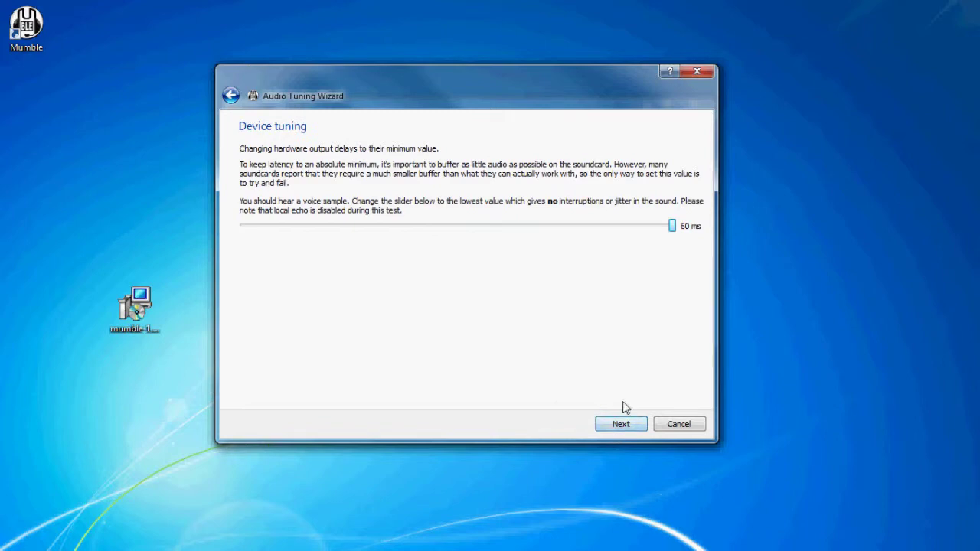
- Keep the output delay at its 60 ms maximum and accept the microphone volume tuning as it is
{"action": "left_click_drag", "start_coordinate": [337, 106], "coordinate": [322, 129]}
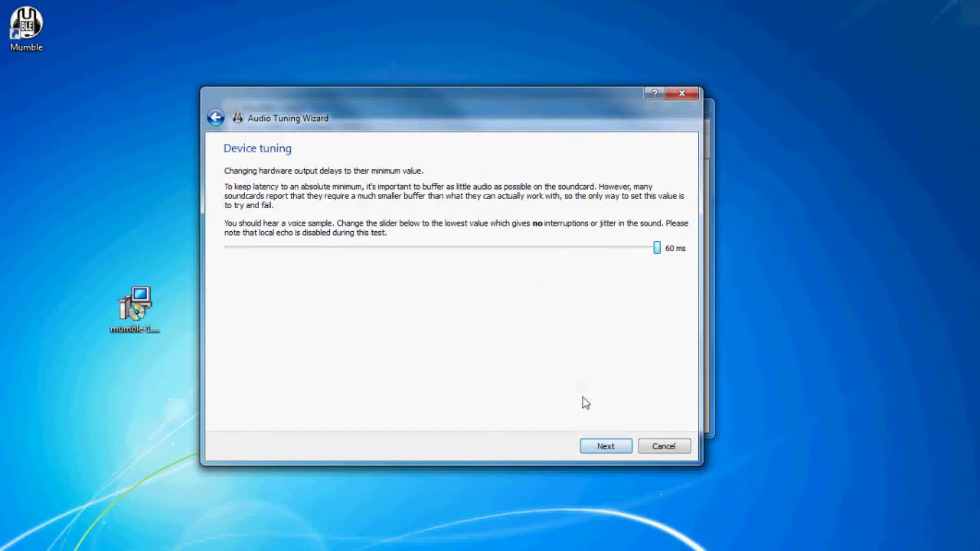
{"action": "left_click_drag", "start_coordinate": [657, 249], "coordinate": [832, 271]}
{"action": "left_click", "coordinate": [606, 446]}
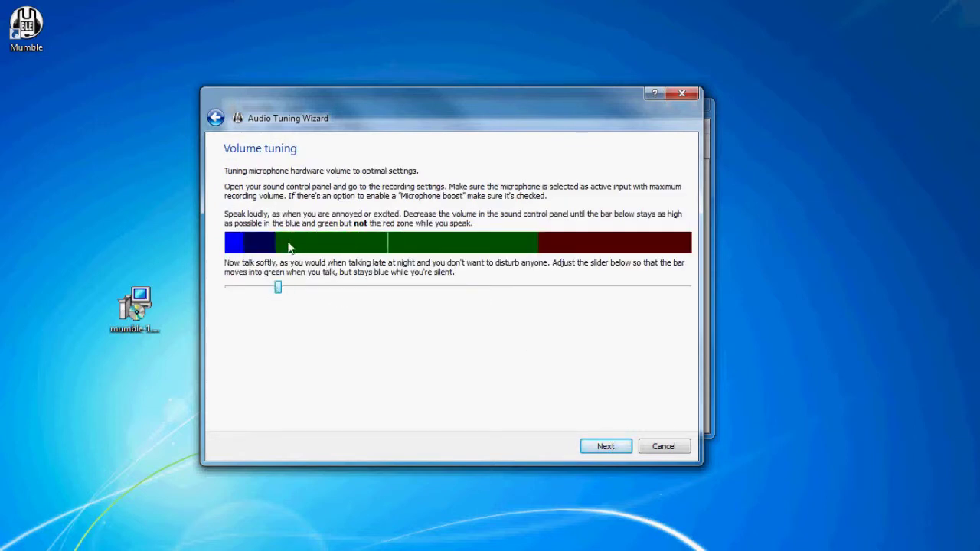
{"action": "left_click", "coordinate": [598, 447]}
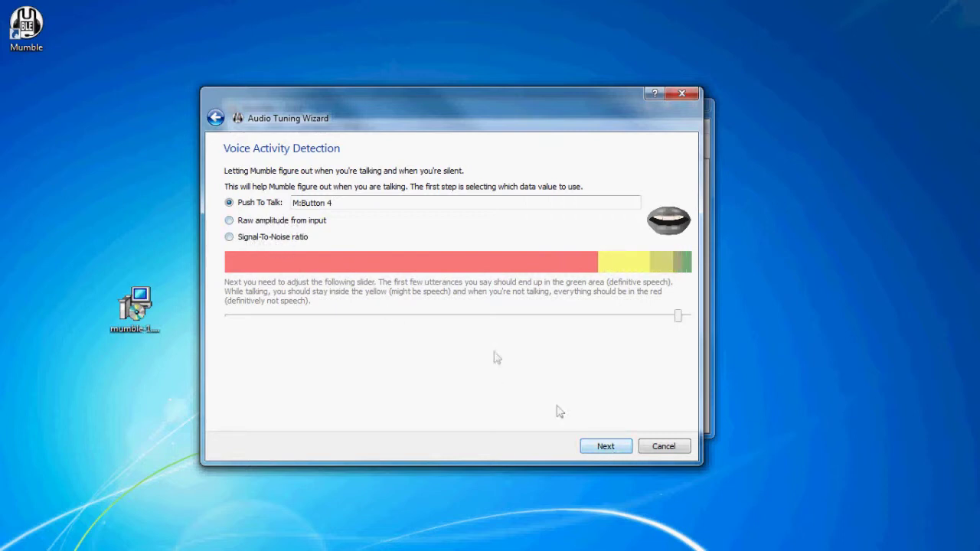
- Choose Push To Talk with M:Button 4 as the voice activity detection method and continue
{"action": "left_click", "coordinate": [273, 238]}
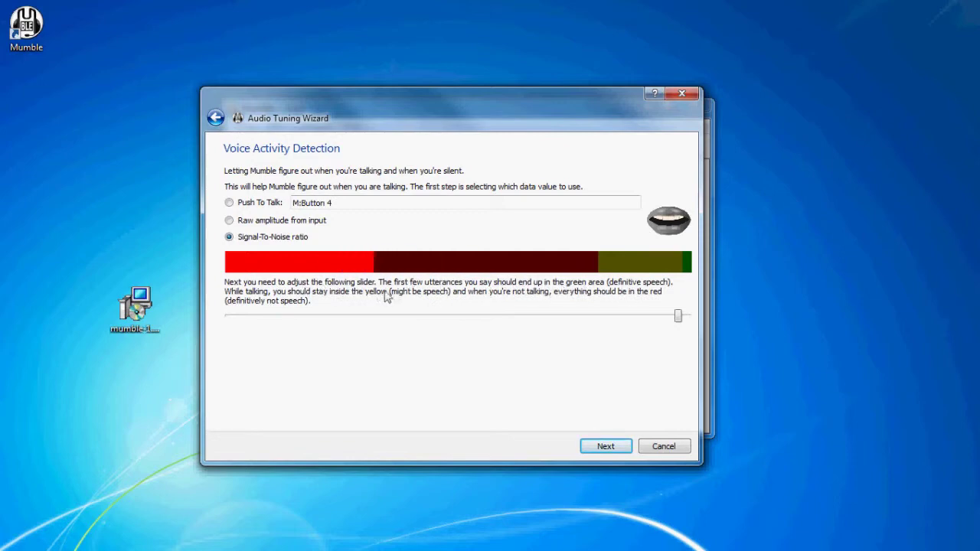
{"action": "left_click", "coordinate": [240, 203]}
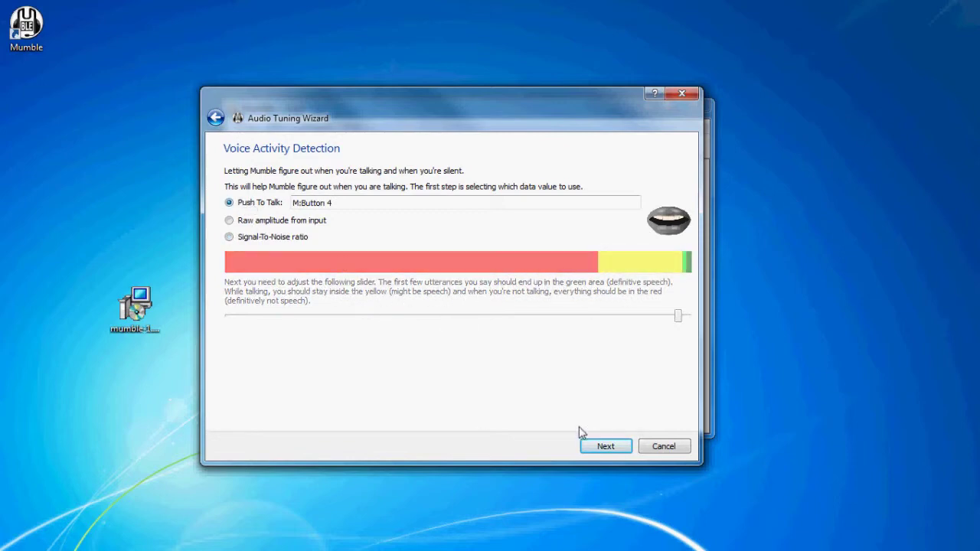
{"action": "left_click", "coordinate": [596, 448]}
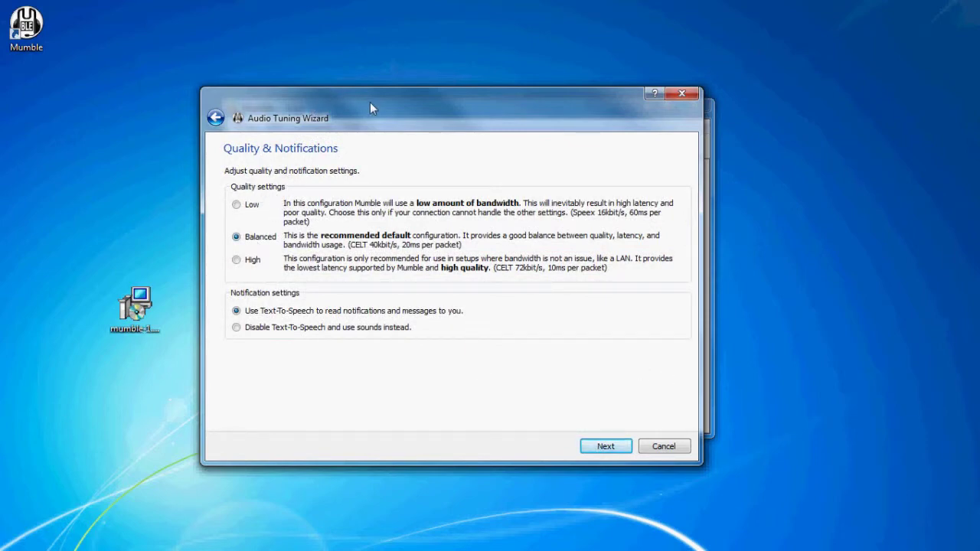
- Keep the Balanced quality setting, disable Text-To-Speech in favour of sounds, and continue
{"action": "left_click_drag", "start_coordinate": [371, 103], "coordinate": [374, 113]}
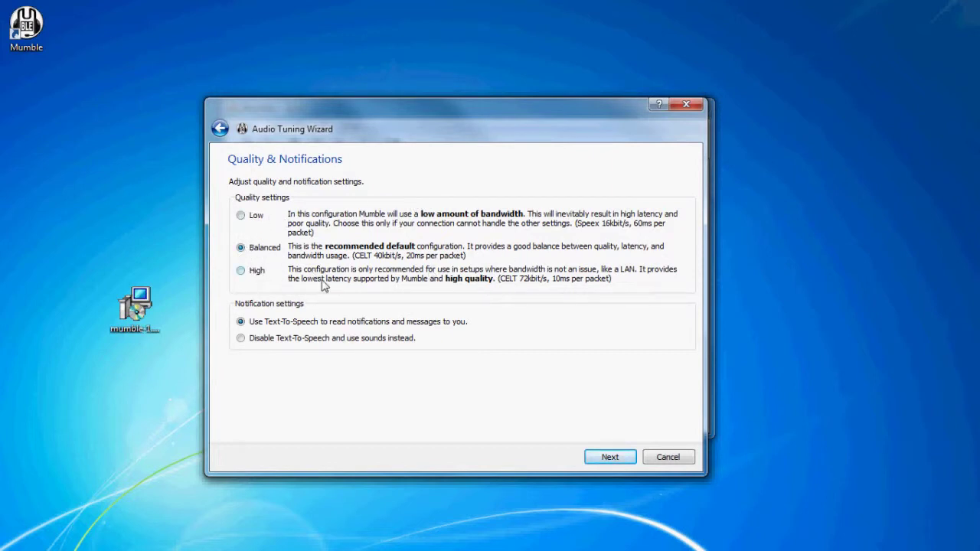
{"action": "mouse_move", "coordinate": [440, 141]}
{"action": "left_mouse_down"}
{"action": "mouse_move", "coordinate": [428, 141]}
{"action": "mouse_move", "coordinate": [454, 144]}
{"action": "left_mouse_up"}
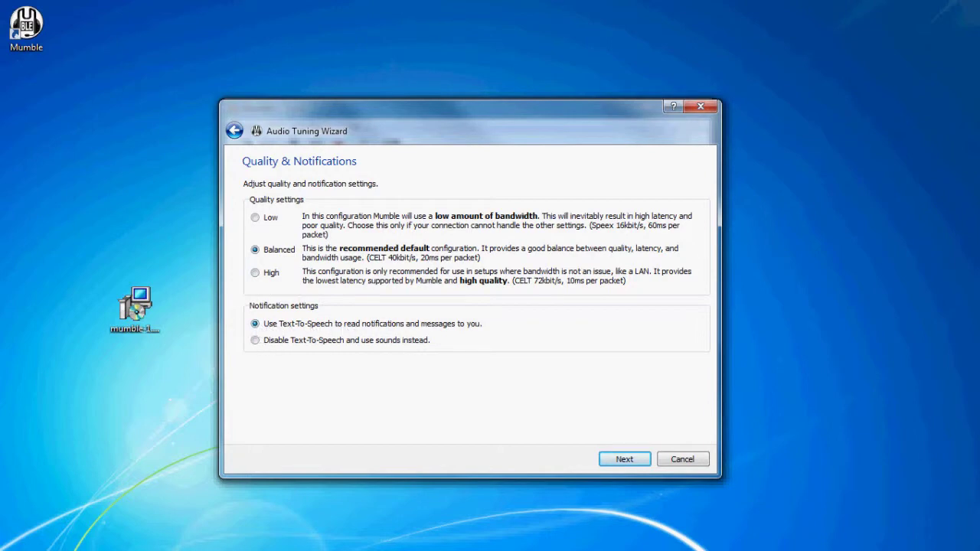
{"action": "mouse_move", "coordinate": [358, 117]}
{"action": "left_mouse_down"}
{"action": "mouse_move", "coordinate": [390, 109]}
{"action": "mouse_move", "coordinate": [375, 108]}
{"action": "left_mouse_up"}
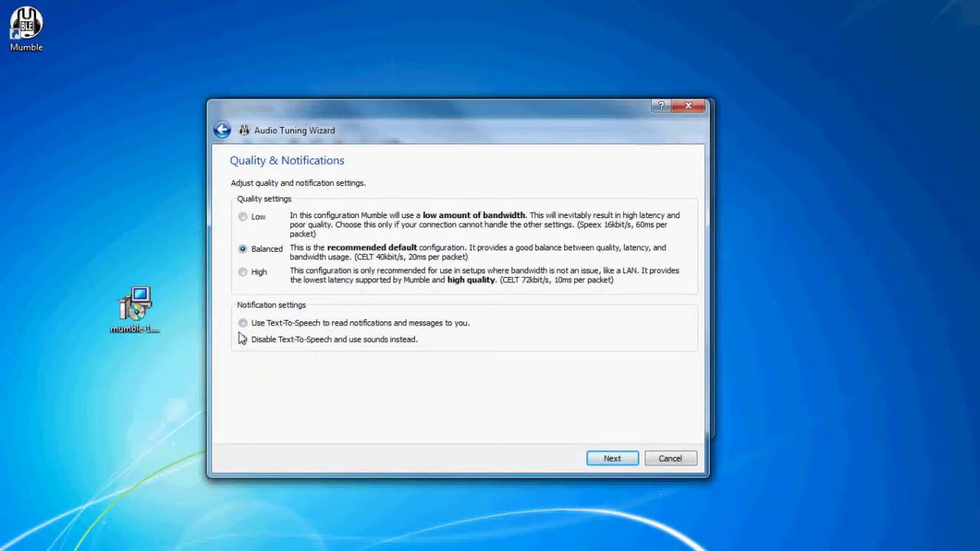
{"action": "left_click", "coordinate": [612, 459]}
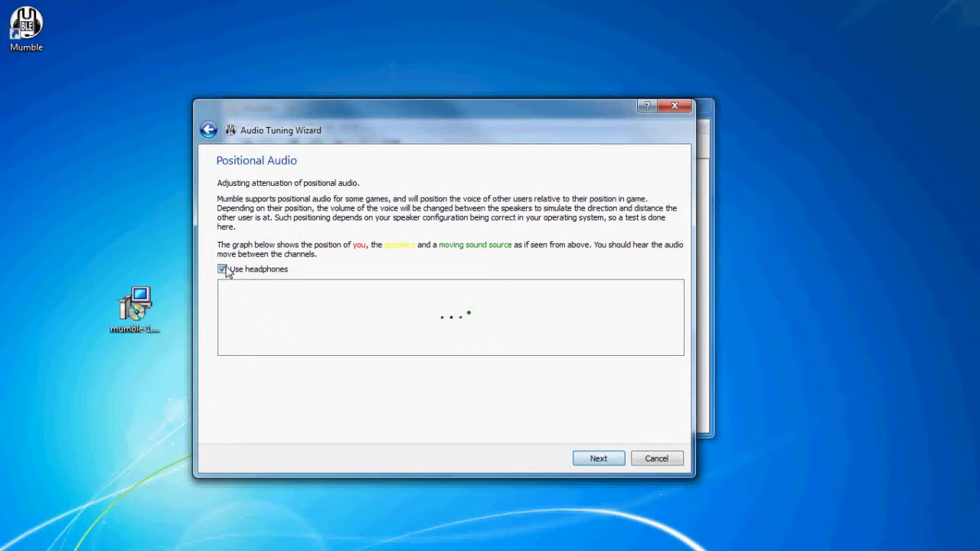
- Set positional audio to use headphones and finish the wizard without submitting anonymous statistics
{"action": "left_click", "coordinate": [225, 271]}
{"action": "left_click", "coordinate": [598, 457]}
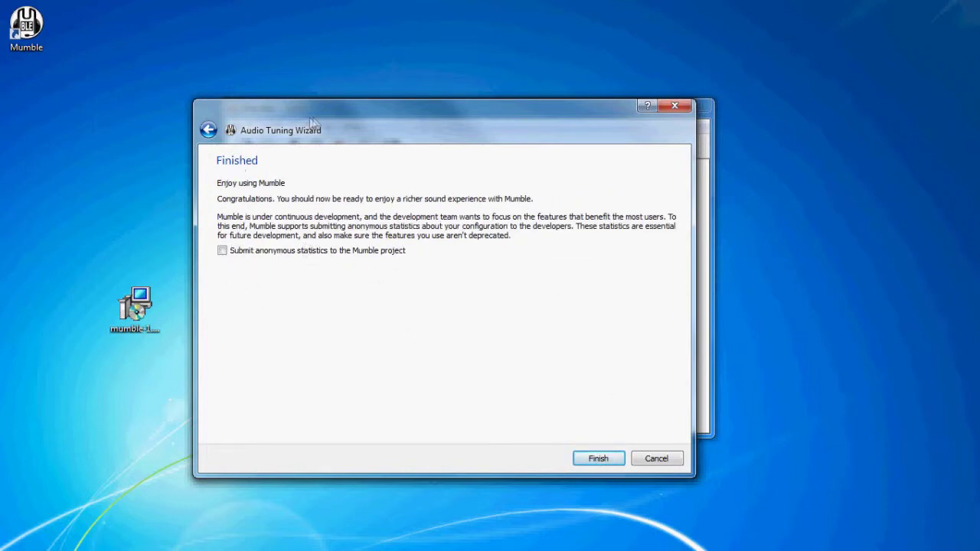
{"action": "left_click_drag", "start_coordinate": [250, 142], "coordinate": [242, 150]}
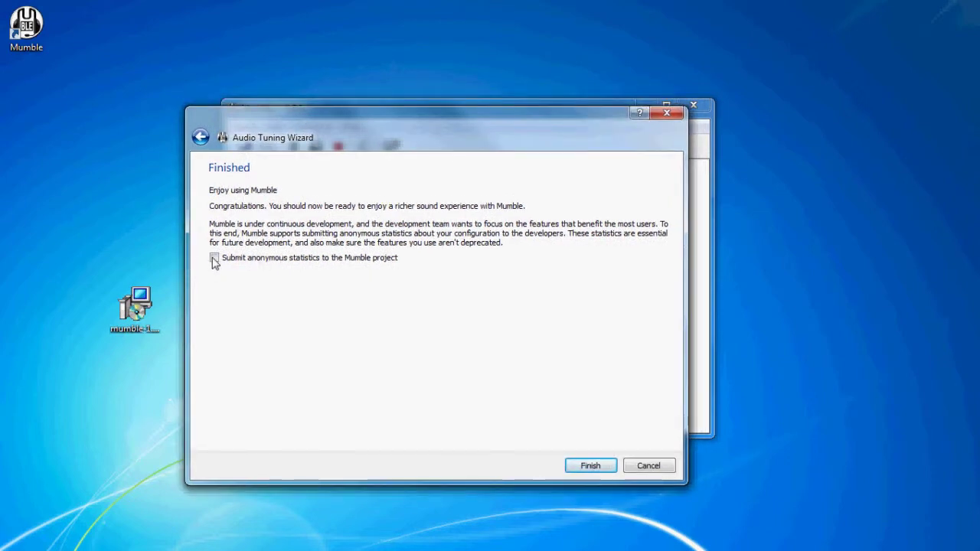
{"action": "left_click", "coordinate": [605, 465]}
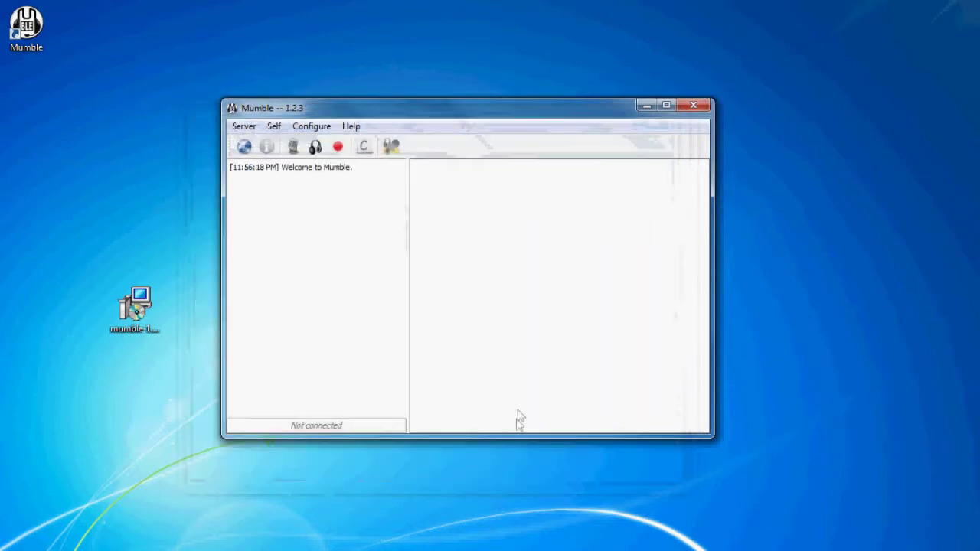
{"action": "left_click_drag", "start_coordinate": [414, 107], "coordinate": [389, 135]}
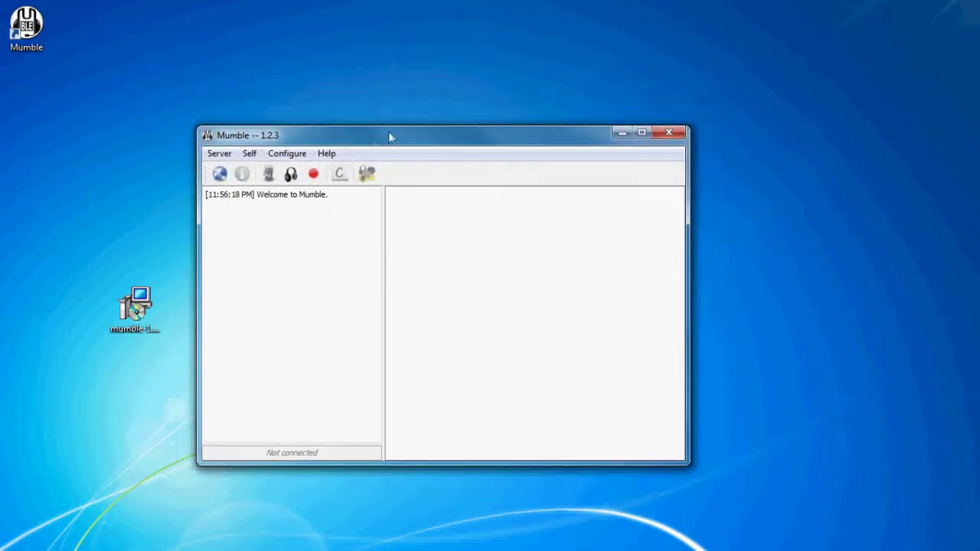
{"action": "left_click", "coordinate": [249, 153]}
{"action": "left_click", "coordinate": [274, 142]}
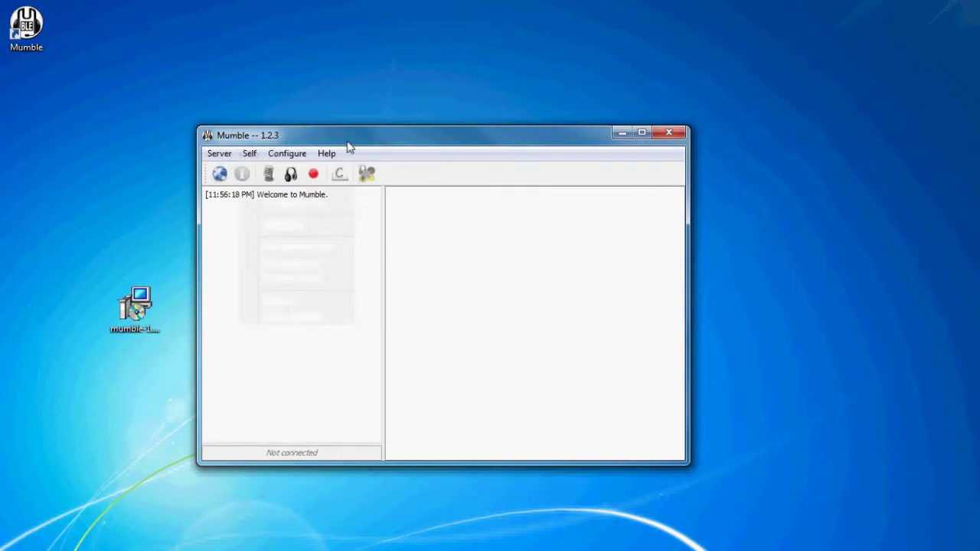
{"action": "left_click_drag", "start_coordinate": [329, 141], "coordinate": [296, 140]}
- Open the server connection window, then expand and collapse the Public Internet group
{"action": "left_click", "coordinate": [188, 153]}
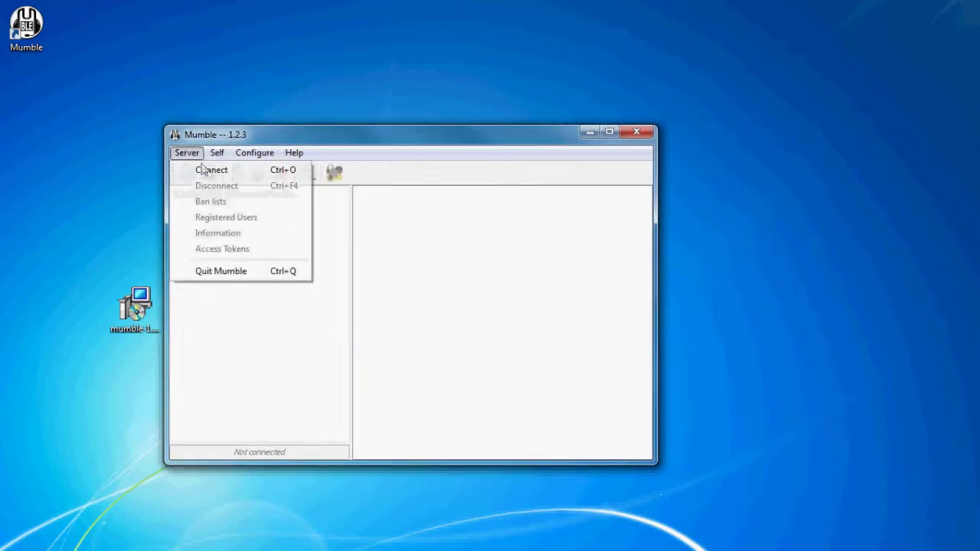
{"action": "left_click", "coordinate": [212, 172]}
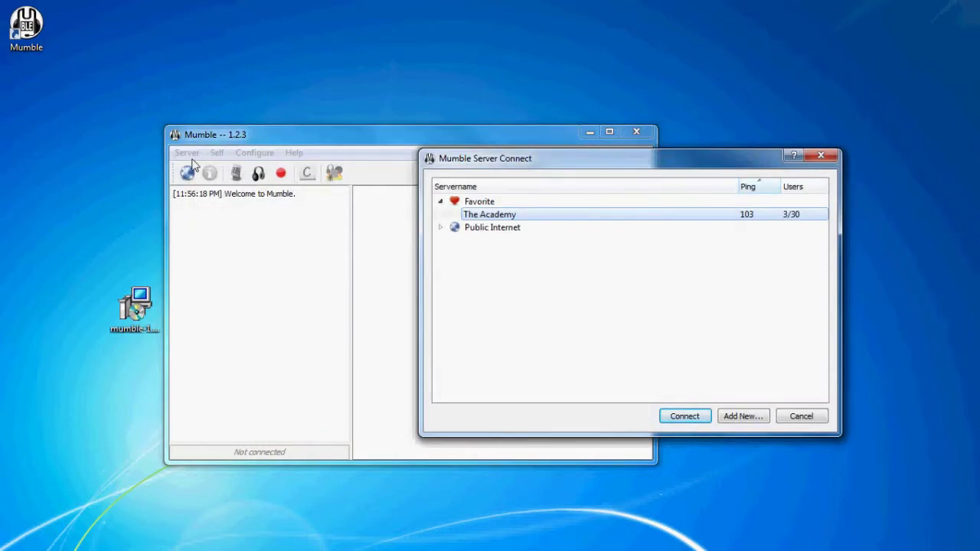
{"action": "left_click_drag", "start_coordinate": [532, 164], "coordinate": [417, 178]}
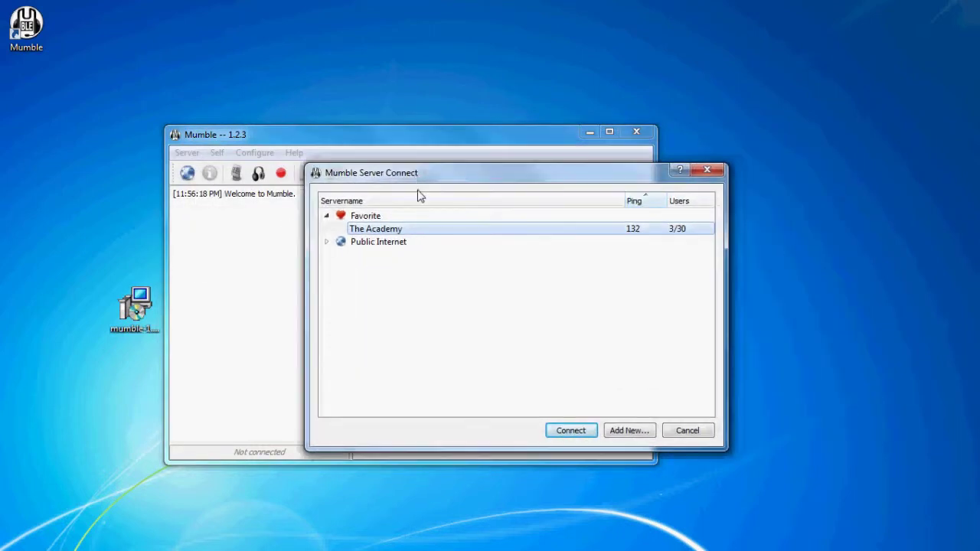
{"action": "double_click", "coordinate": [377, 245]}
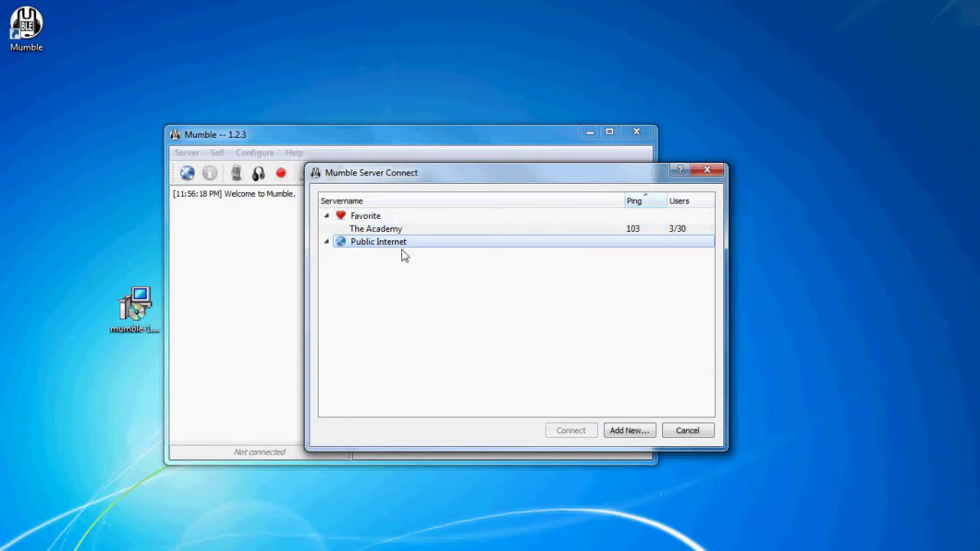
{"action": "double_click", "coordinate": [382, 244]}
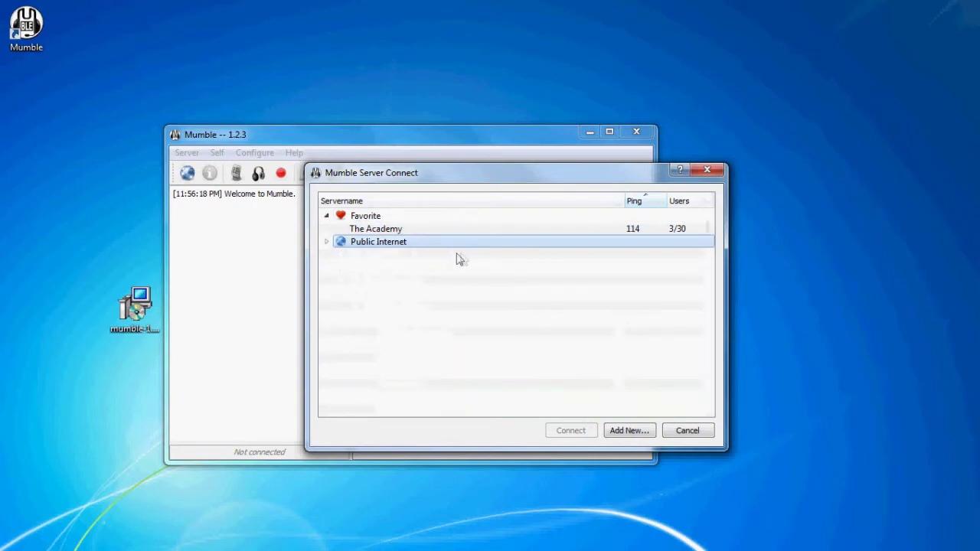
- Start adding a new favorite server and label it The Academy Guild
{"action": "left_click", "coordinate": [366, 218]}
{"action": "left_click", "coordinate": [629, 430]}
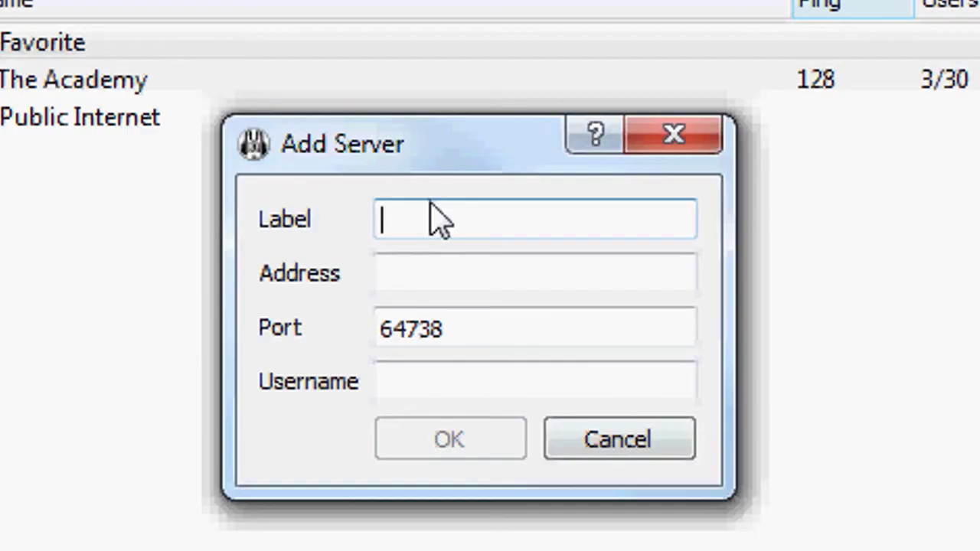
{"action": "type", "text": "T"}
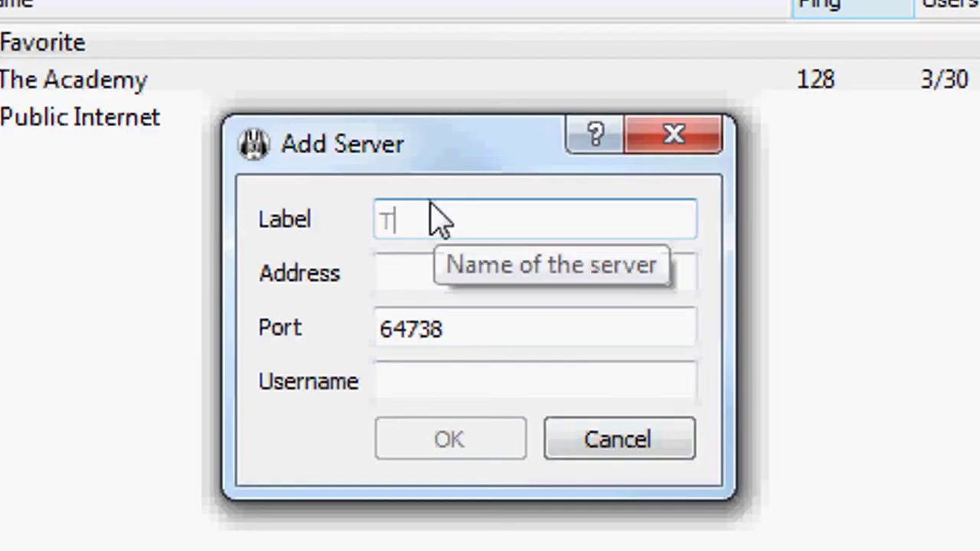
{"action": "type", "text": "he Academy Guiol"}
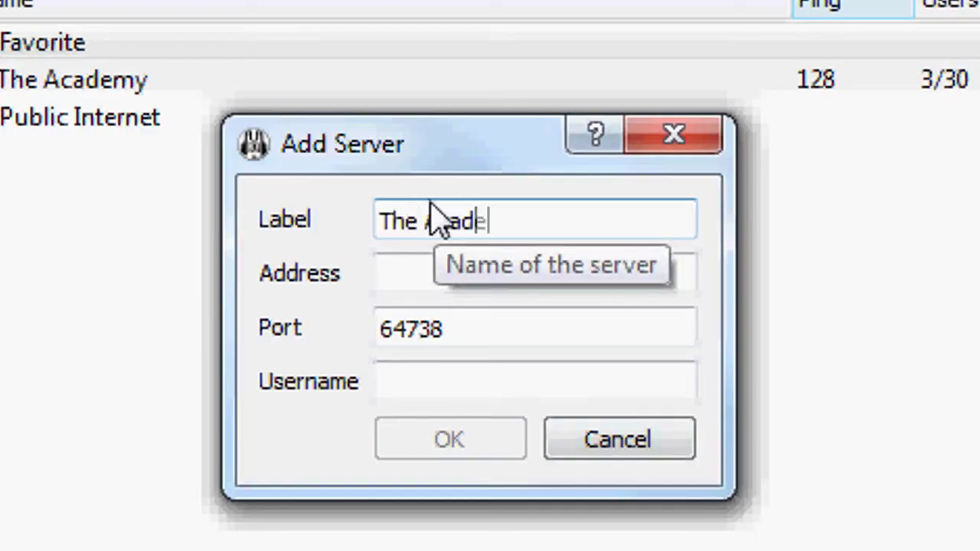
{"action": "key", "text": "BackSpace"}
{"action": "key", "text": "BackSpace"}
{"action": "key", "text": "BackSpace"}
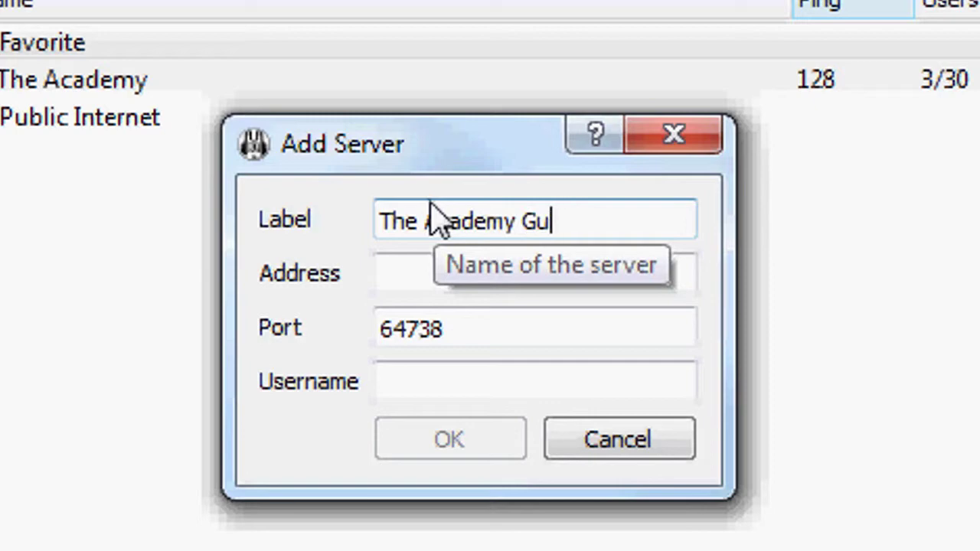
{"action": "type", "text": "ld"}
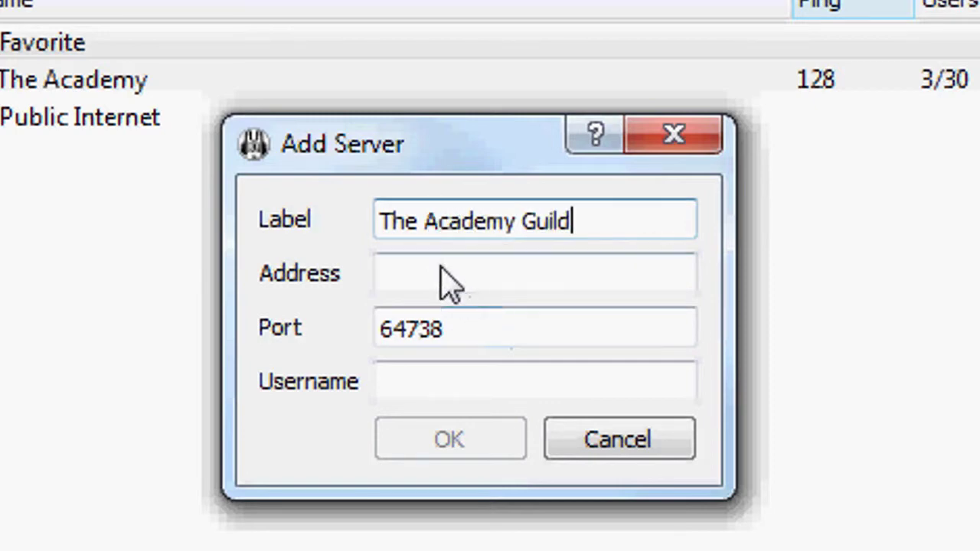
- Set the new server's address to 67.57.444.989 and its port to 6987
{"action": "left_click", "coordinate": [444, 278]}
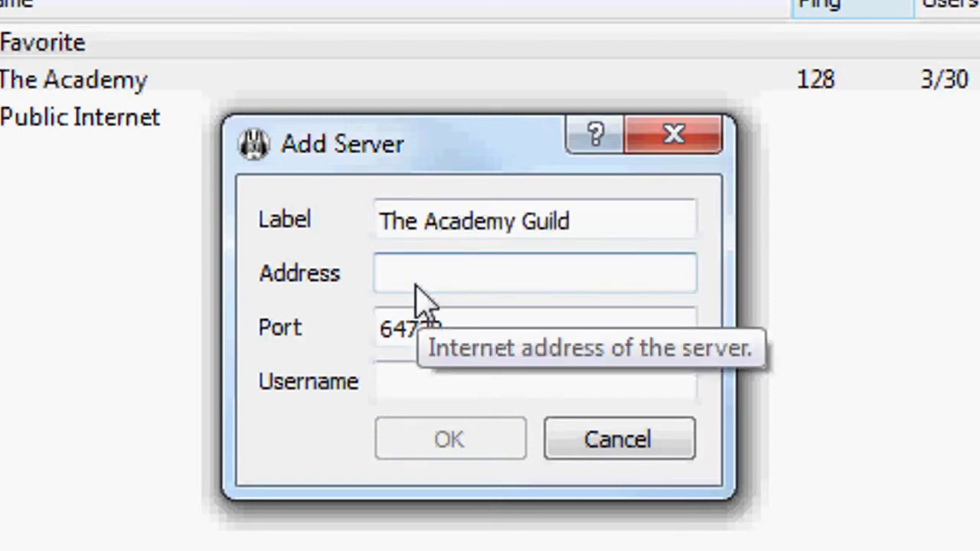
{"action": "type", "text": "67.57."}
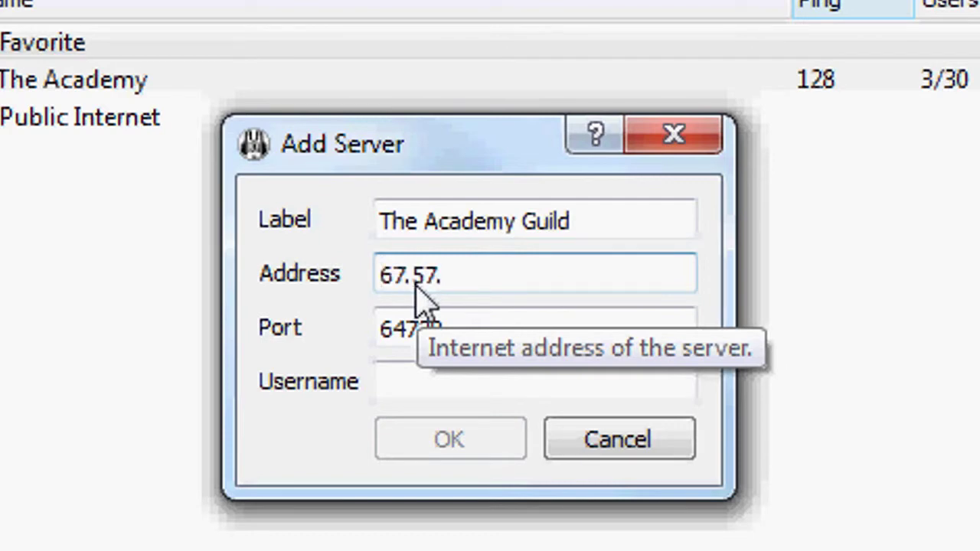
{"action": "type", "text": "444.989"}
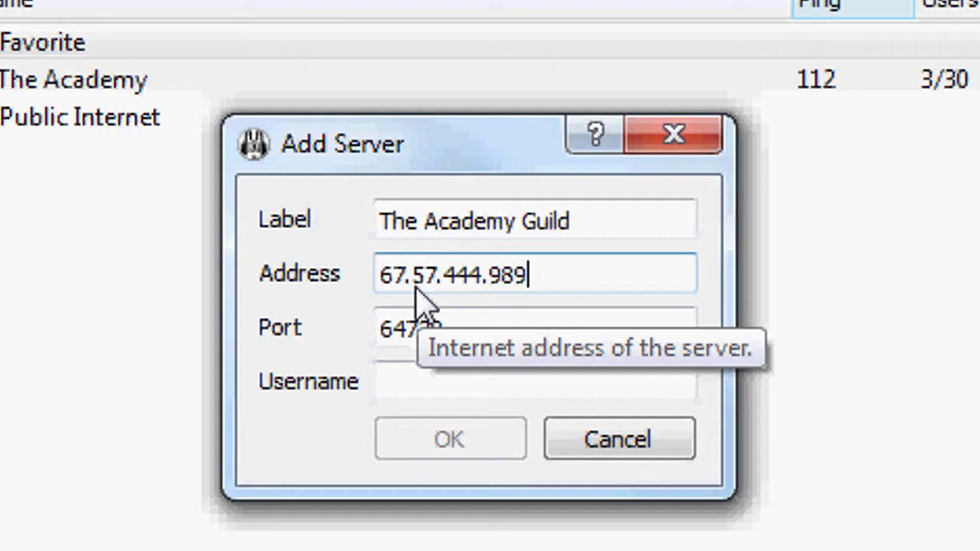
{"action": "key", "text": "Tab"}
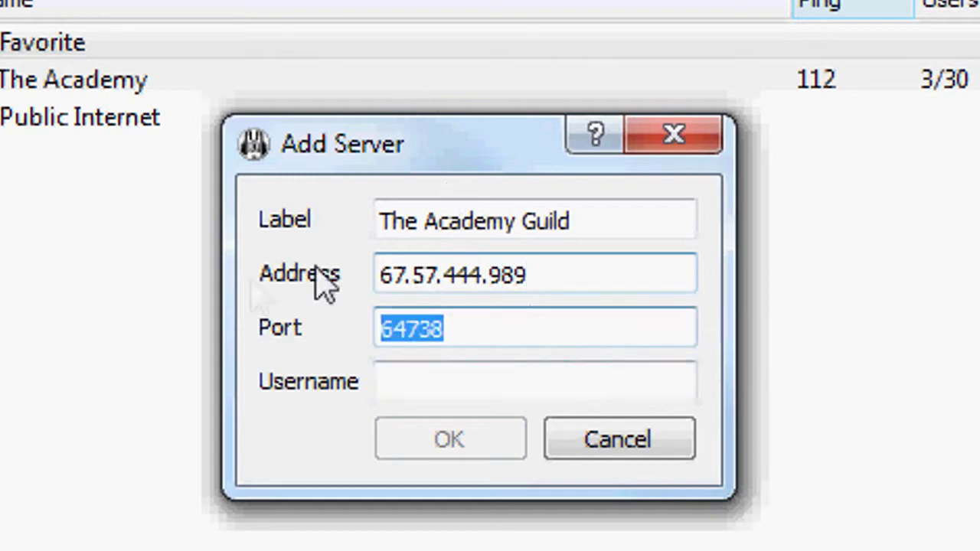
{"action": "type", "text": "6987"}
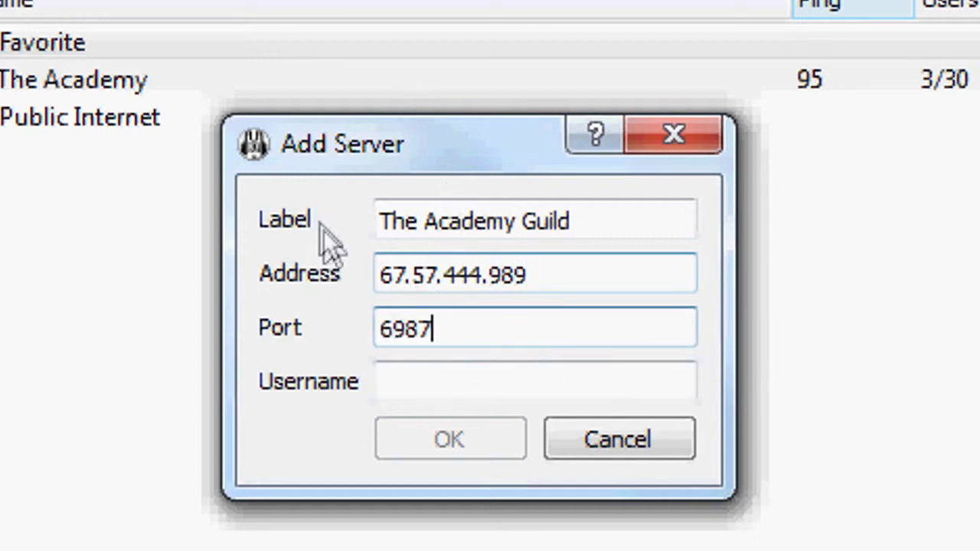
- Enter the username, save the new server entry, and close the server connection window without connecting
{"action": "left_click", "coordinate": [465, 387]}
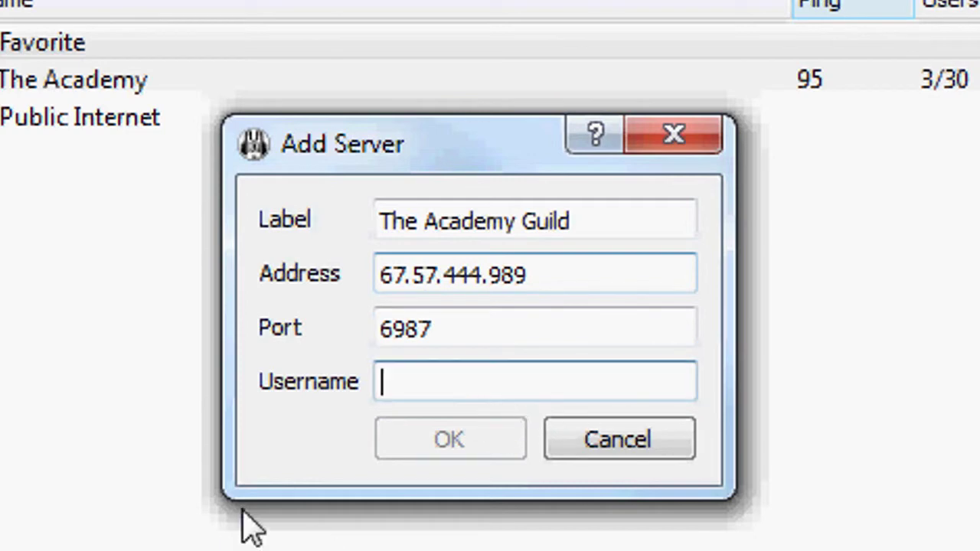
{"action": "type", "text": "Alex(C"}
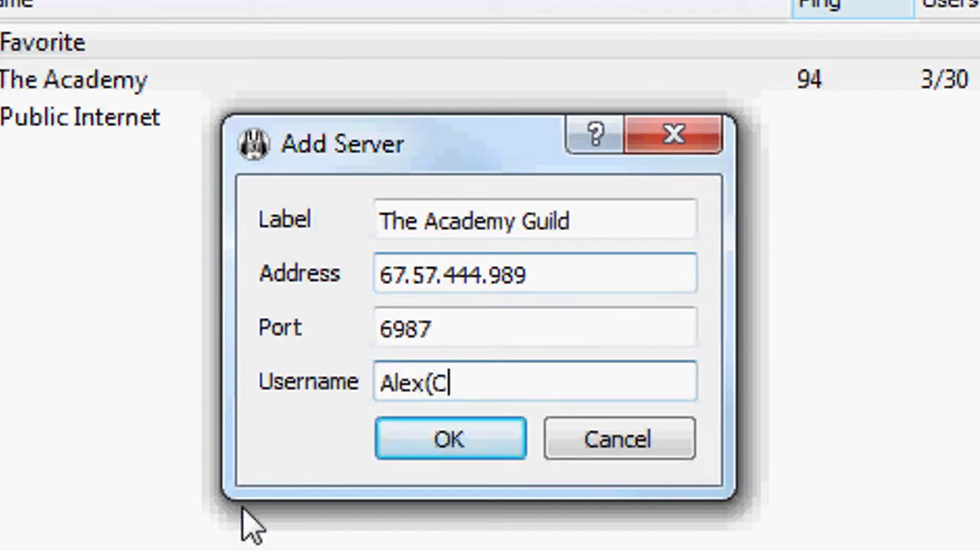
{"action": "type", "text": "ollateral)"}
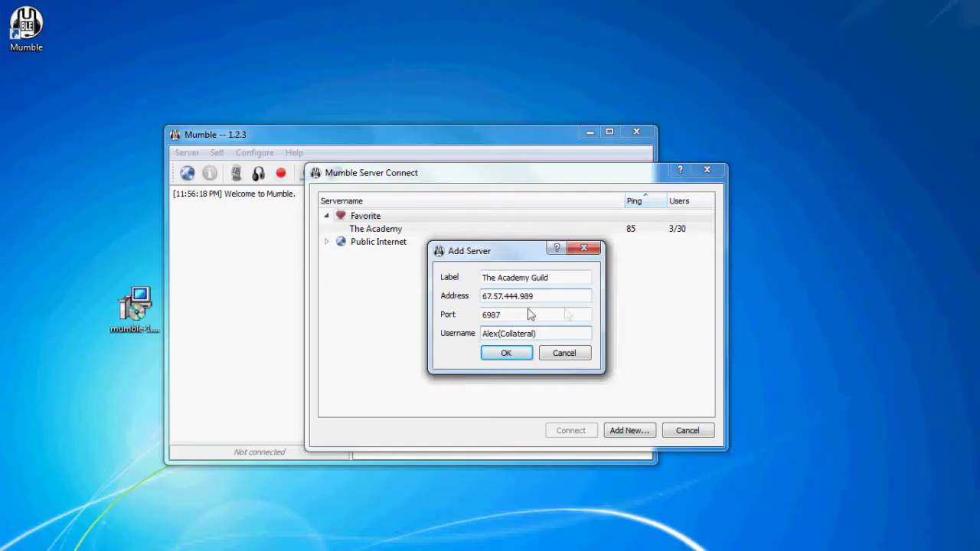
{"action": "left_click_drag", "start_coordinate": [423, 157], "coordinate": [406, 153]}
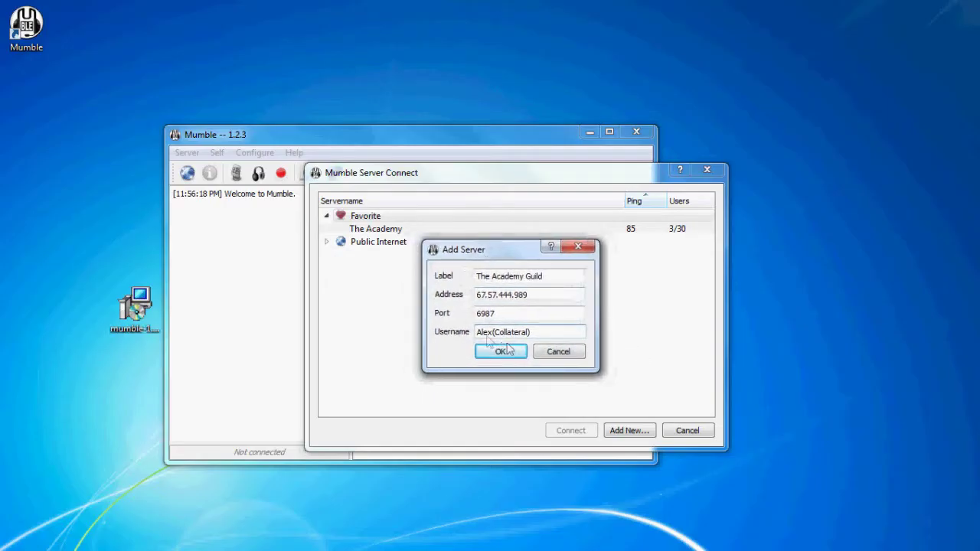
{"action": "left_click", "coordinate": [500, 353]}
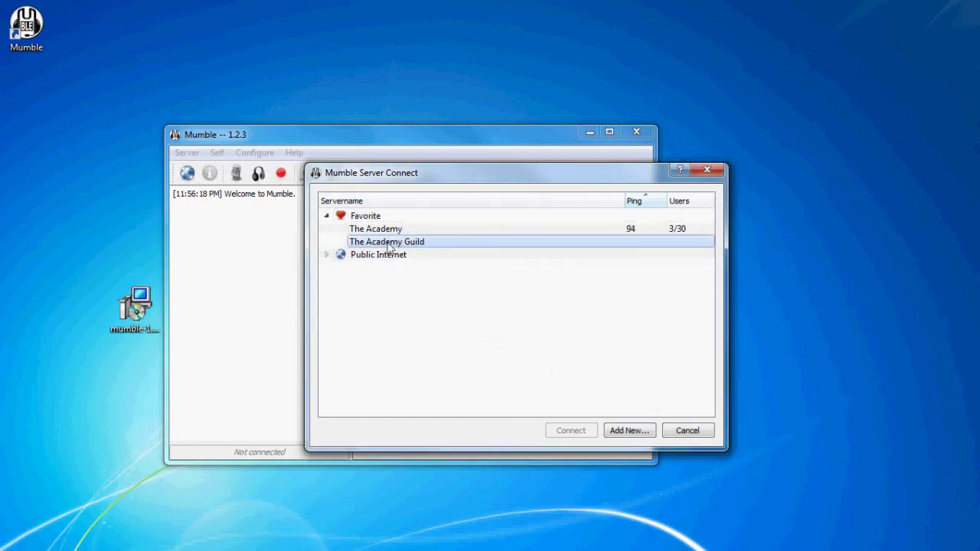
{"action": "left_click", "coordinate": [708, 430]}
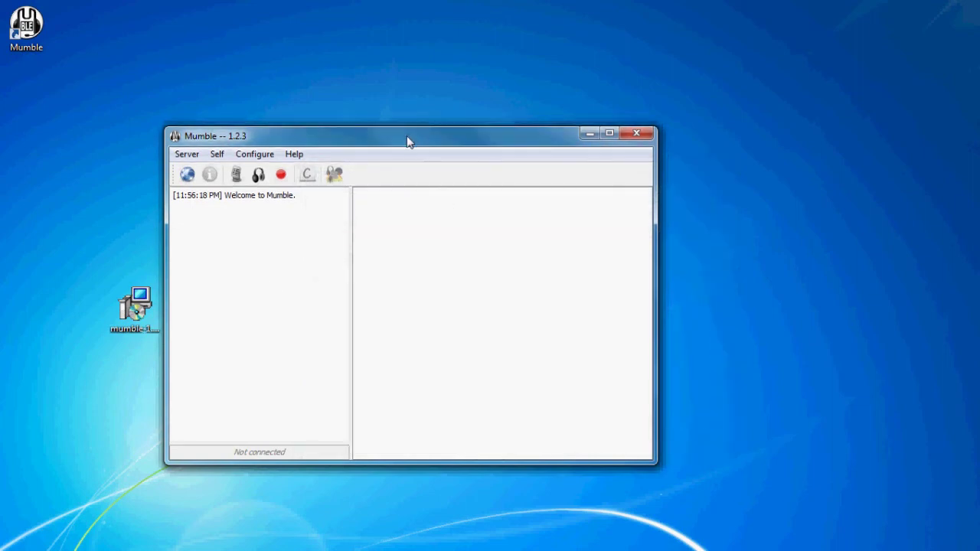